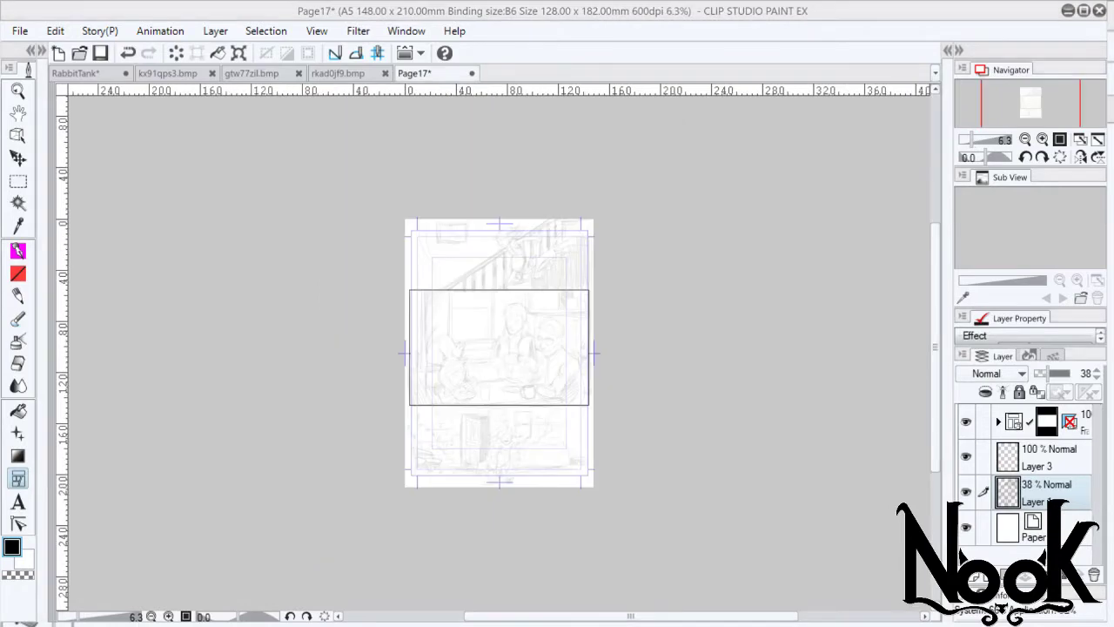
- Ink the window's rectangular frame and centre bar over the sketch at the top of the page on Layer 3
key(p)
click(1049, 457)
drag(303, 301, 304, 396)
drag(427, 301, 428, 396)
drag(296, 398, 426, 394)
drag(436, 296, 437, 390)
mouse_move(298, 420)
mouse_down()
mouse_move(440, 421)
mouse_move(303, 390)
mouse_up()
key(ctrl+z)
key(ctrl+z)
key(ctrl+z)
key(ctrl+z)
drag(426, 394, 426, 314)
drag(307, 386, 438, 388)
drag(364, 301, 364, 389)
mouse_move(306, 304)
mouse_down()
mouse_move(434, 305)
mouse_move(369, 389)
mouse_up()
- Ink the diagonal handrail edges and the pairs of baluster lines beneath the rail's lower half
drag(523, 435, 463, 323)
mouse_move(692, 190)
mouse_down()
mouse_move(250, 473)
mouse_move(728, 188)
mouse_up()
drag(346, 437, 346, 492)
drag(358, 432, 358, 495)
drag(385, 413, 386, 496)
drag(396, 406, 396, 505)
drag(425, 388, 425, 501)
drag(433, 383, 433, 501)
drag(467, 353, 466, 509)
drag(477, 348, 477, 513)
drag(509, 328, 509, 513)
drag(519, 320, 520, 488)
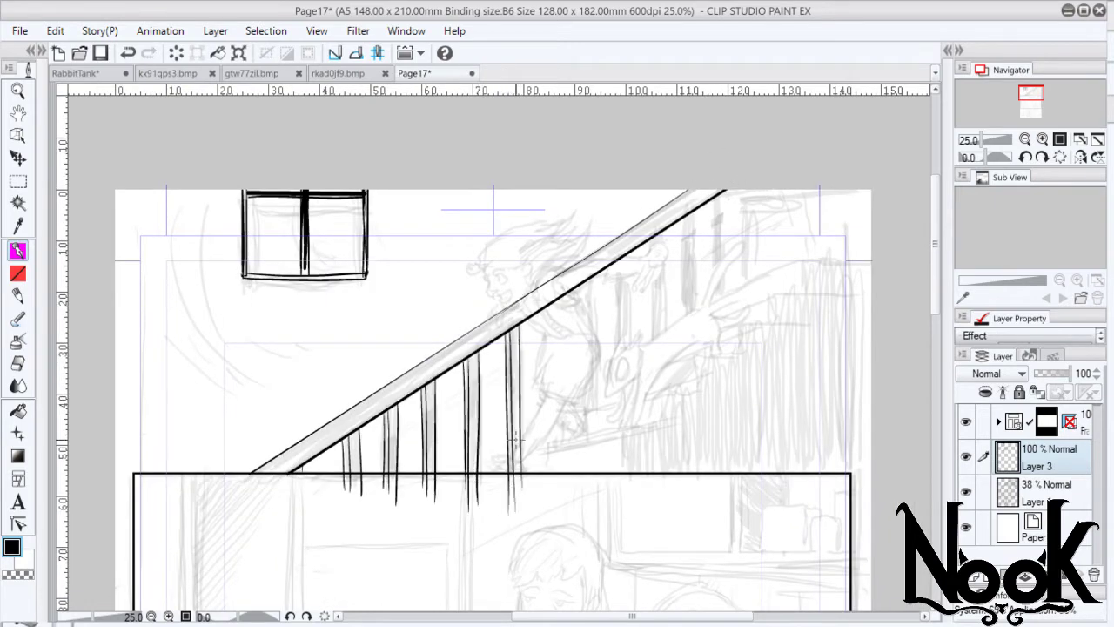
- Ink the remaining baluster lines beneath the upper half of the handrail
drag(550, 301, 550, 448)
drag(561, 294, 562, 461)
drag(592, 275, 592, 422)
mouse_move(621, 258)
mouse_down()
mouse_move(622, 388)
mouse_move(638, 387)
mouse_up()
drag(659, 232, 659, 366)
drag(687, 218, 687, 336)
drag(697, 212, 697, 347)
- Lower the railing layer's opacity to 48% and ink the uppermost stair steps on a new layer
drag(1070, 372, 1050, 372)
key(ctrl+shift+n)
drag(721, 317, 872, 257)
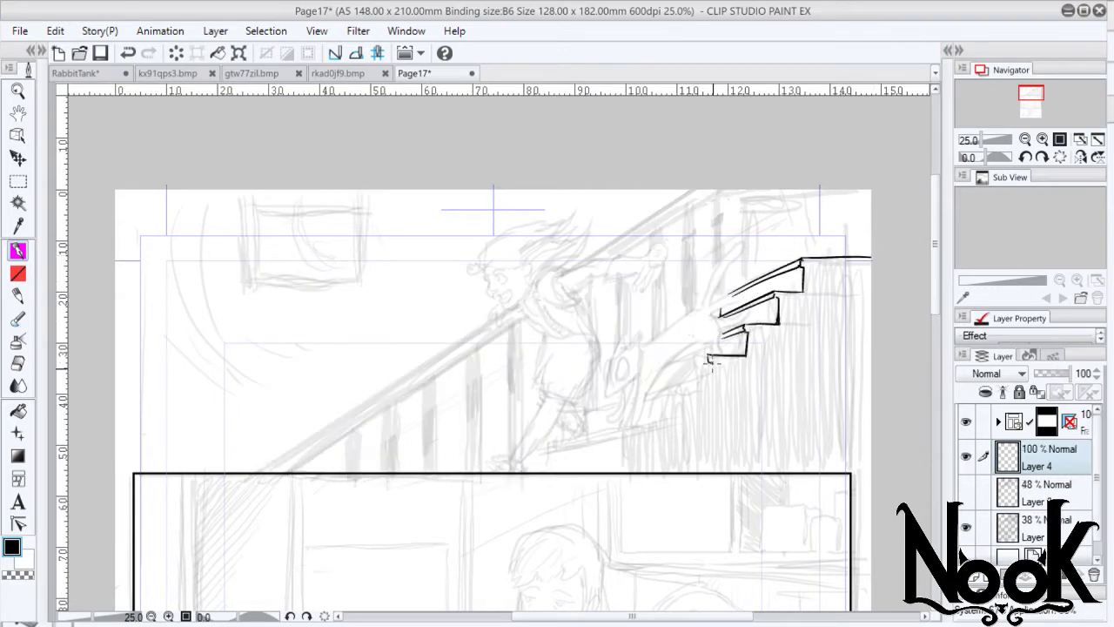
- Rotate the canvas and ink the treads and edges of the lower stair steps down to the panel border
key(asciicircum)
drag(396, 307, 446, 399)
drag(470, 379, 497, 419)
drag(439, 322, 470, 367)
drag(503, 396, 526, 436)
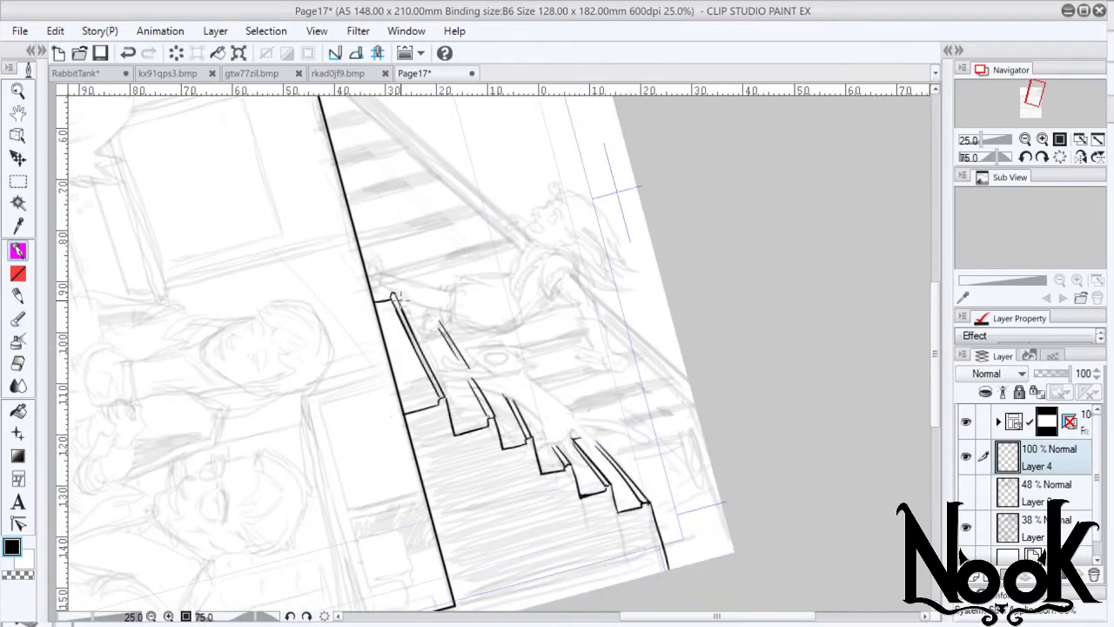
- Fill the area beneath the stairs with black and add hatching to the step treads and faces
scroll(862, 550, down, 4)
click(557, 392)
key(p)
drag(393, 149, 423, 254)
drag(434, 183, 453, 232)
drag(470, 194, 482, 199)
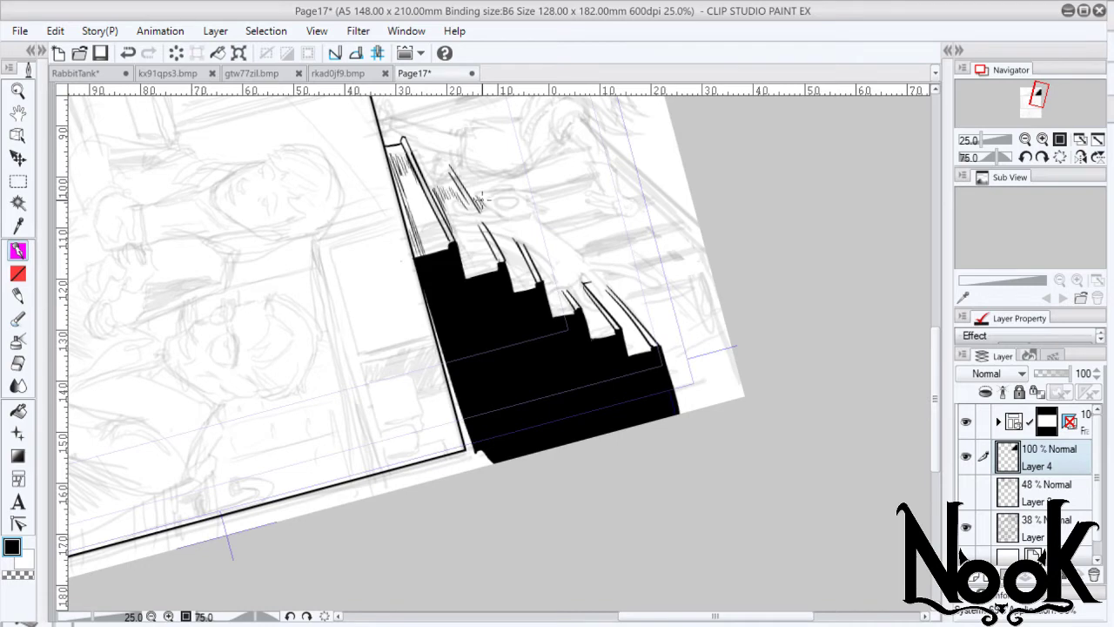
drag(503, 248, 521, 275)
drag(439, 187, 462, 212)
drag(454, 193, 472, 214)
drag(573, 294, 597, 340)
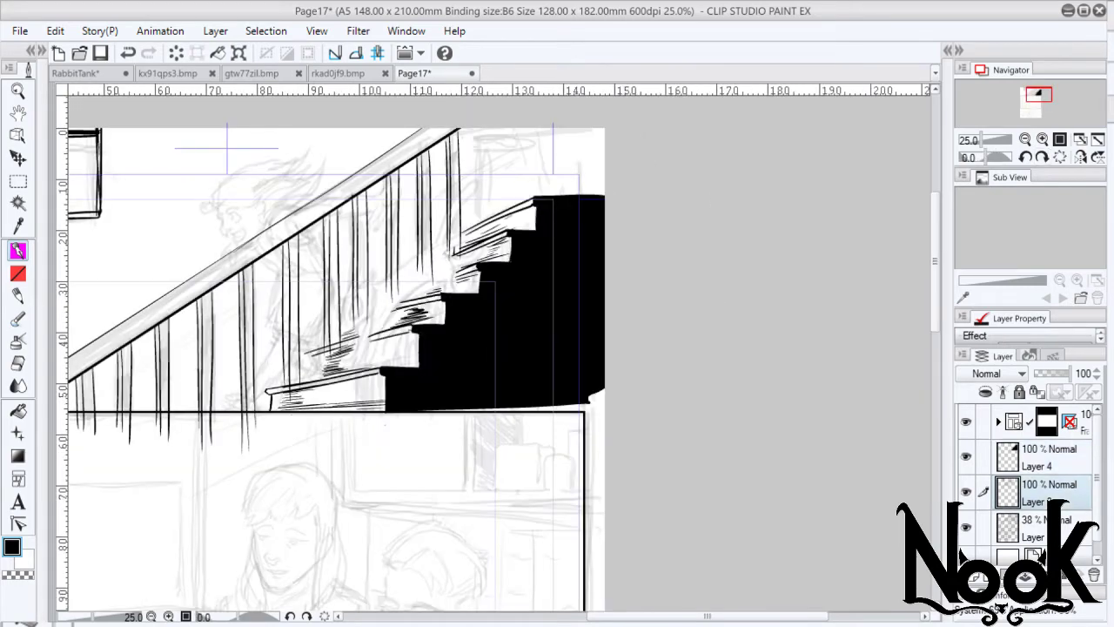
- Erase the baluster ends overlapping the middle panel and lower the staircase layer's opacity to 57%
drag(250, 397, 470, 390)
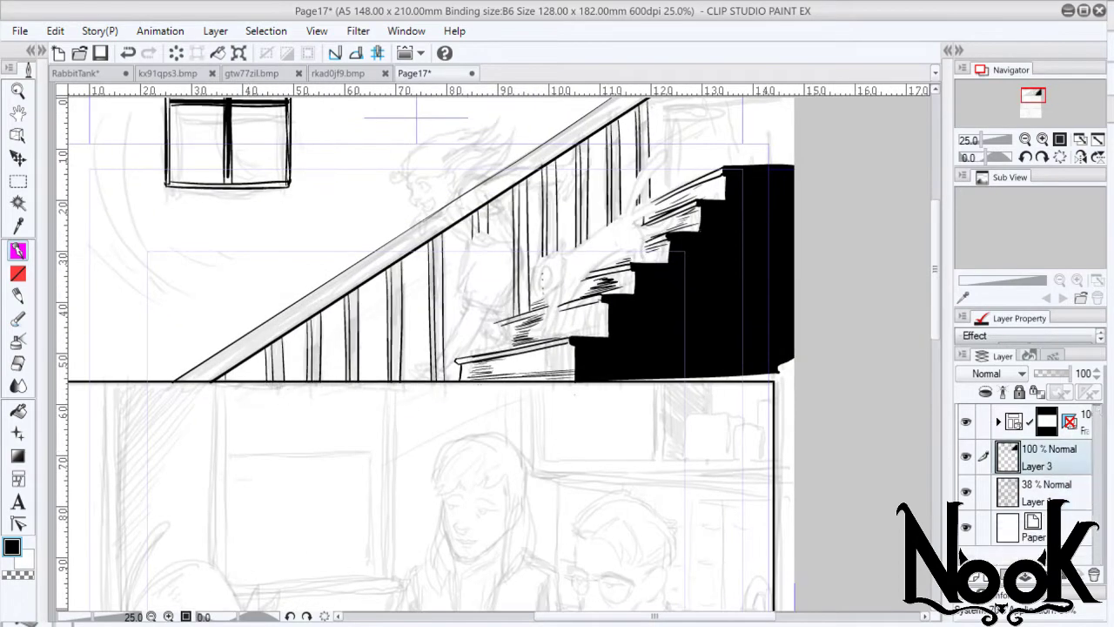
drag(1058, 373, 1044, 373)
click(1048, 457)
- Ink the running girl's face, ear, flowing hair and front hand on Layer 4
scroll(487, 288, up, 1)
drag(492, 296, 581, 266)
scroll(522, 349, up, 1)
drag(496, 326, 510, 339)
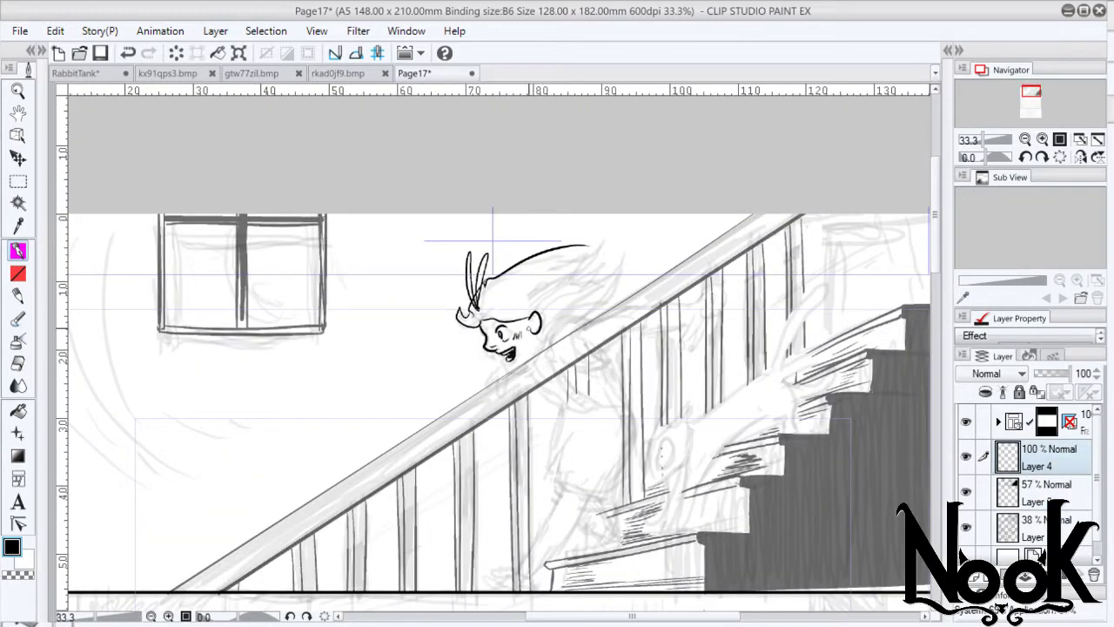
drag(509, 280, 609, 228)
drag(541, 337, 609, 301)
mouse_move(522, 296)
mouse_down()
mouse_move(620, 252)
mouse_move(620, 310)
mouse_up()
drag(492, 365, 502, 392)
- Hide the staircase layer and ink the girl's torso, waist and front skirt edge on Layer 4
key(alt+bracketleft)
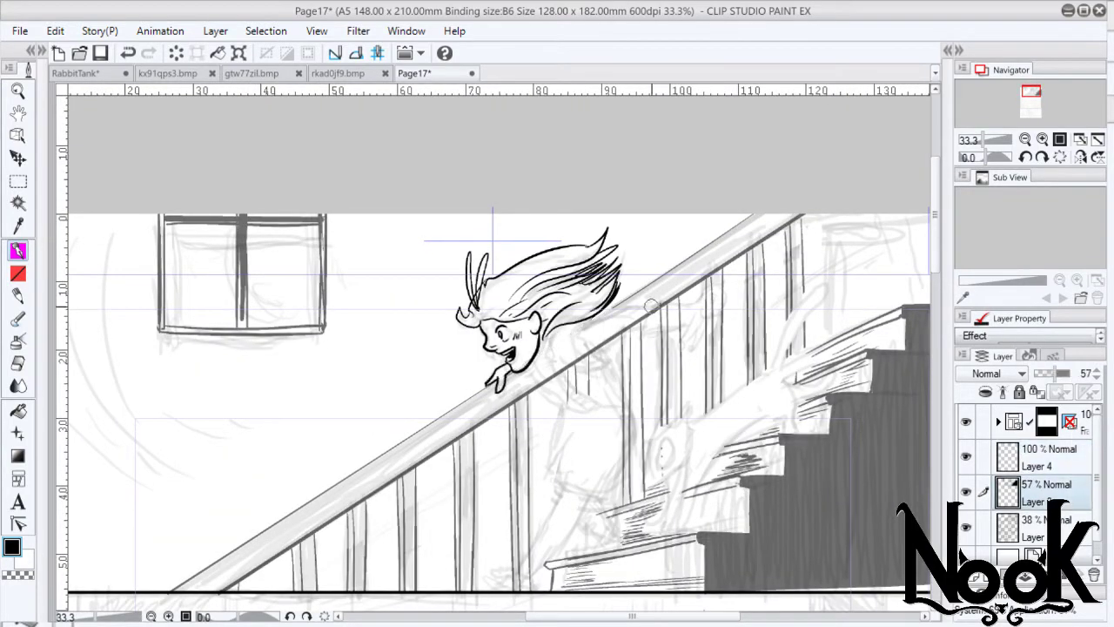
click(965, 492)
click(1049, 457)
mouse_move(544, 348)
mouse_down()
mouse_move(565, 396)
mouse_move(613, 374)
mouse_move(628, 409)
mouse_up()
drag(561, 409, 550, 477)
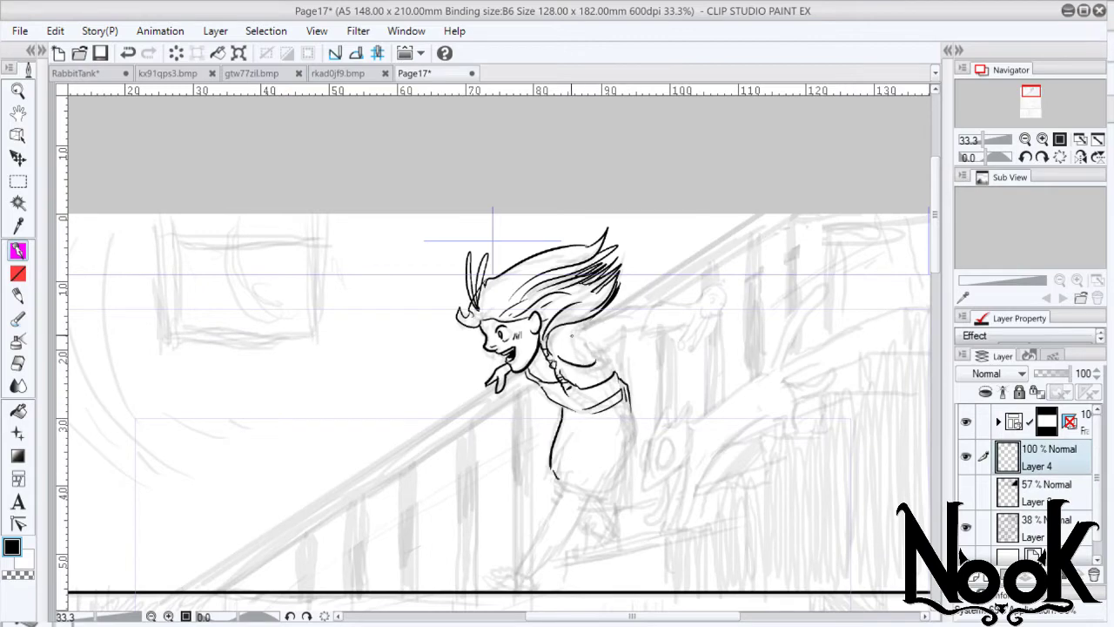
- Ink the girl's outstretched arm with its cuff and fill the underside of her hair with black
mouse_move(571, 334)
mouse_down()
mouse_move(534, 374)
mouse_move(648, 323)
mouse_move(692, 324)
mouse_move(696, 349)
mouse_up()
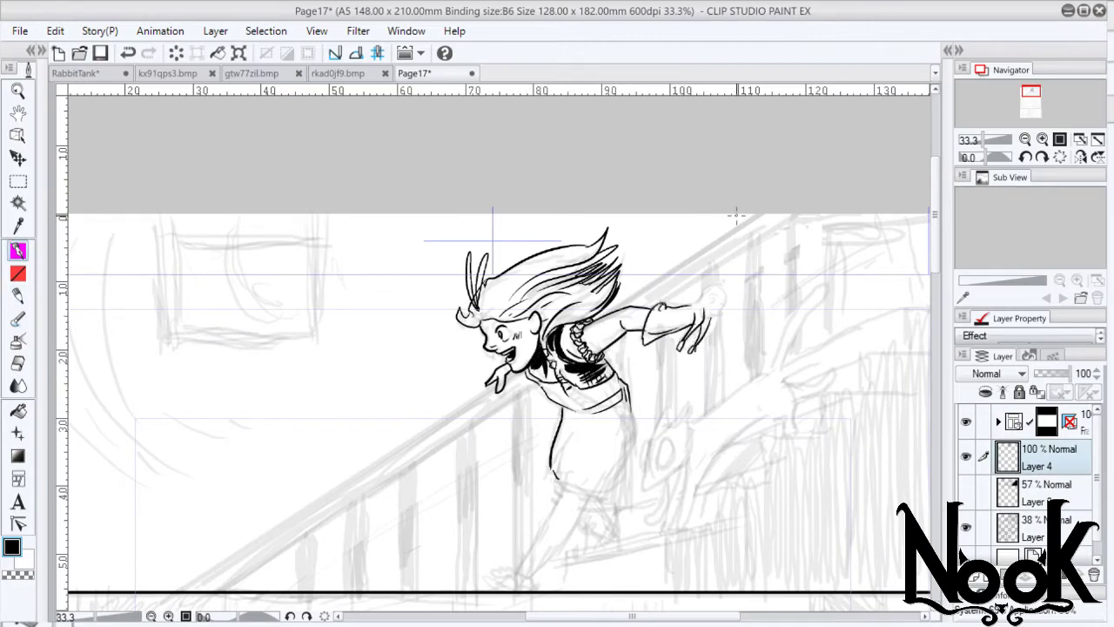
drag(644, 318, 663, 335)
mouse_move(602, 270)
mouse_down()
mouse_move(511, 307)
mouse_move(557, 295)
mouse_up()
drag(609, 293, 545, 333)
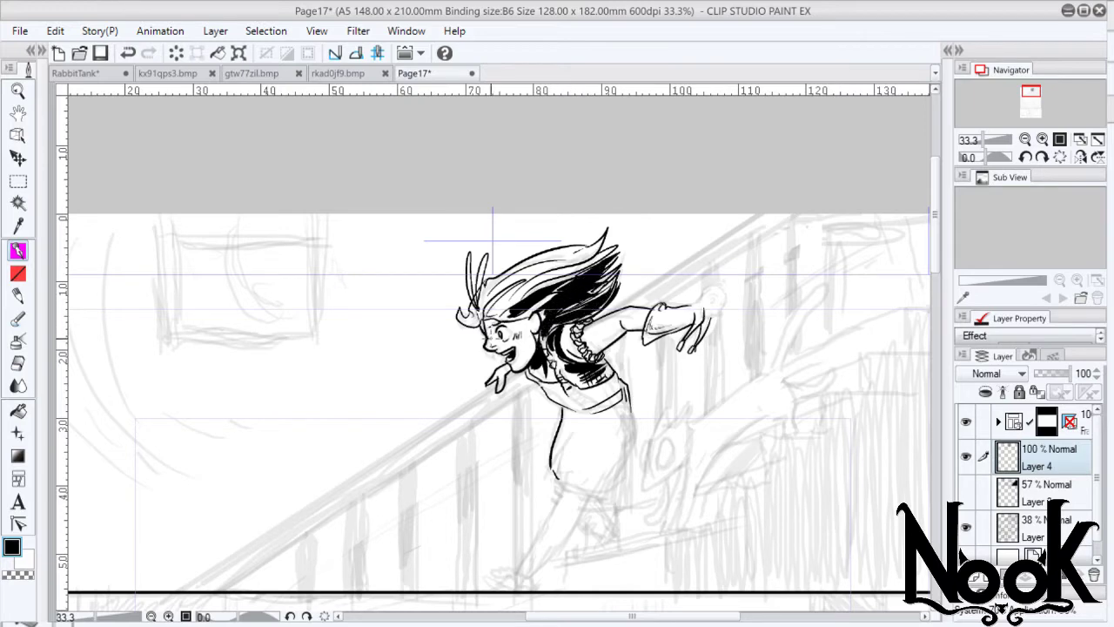
- Ink the small hatted puppet held in the girl's outstretched hand
drag(575, 409, 540, 566)
scroll(798, 204, up, 2)
drag(609, 431, 622, 462)
mouse_move(619, 394)
mouse_down()
mouse_move(655, 376)
mouse_move(658, 409)
mouse_up()
mouse_move(625, 357)
mouse_down()
mouse_move(646, 348)
mouse_move(655, 361)
mouse_up()
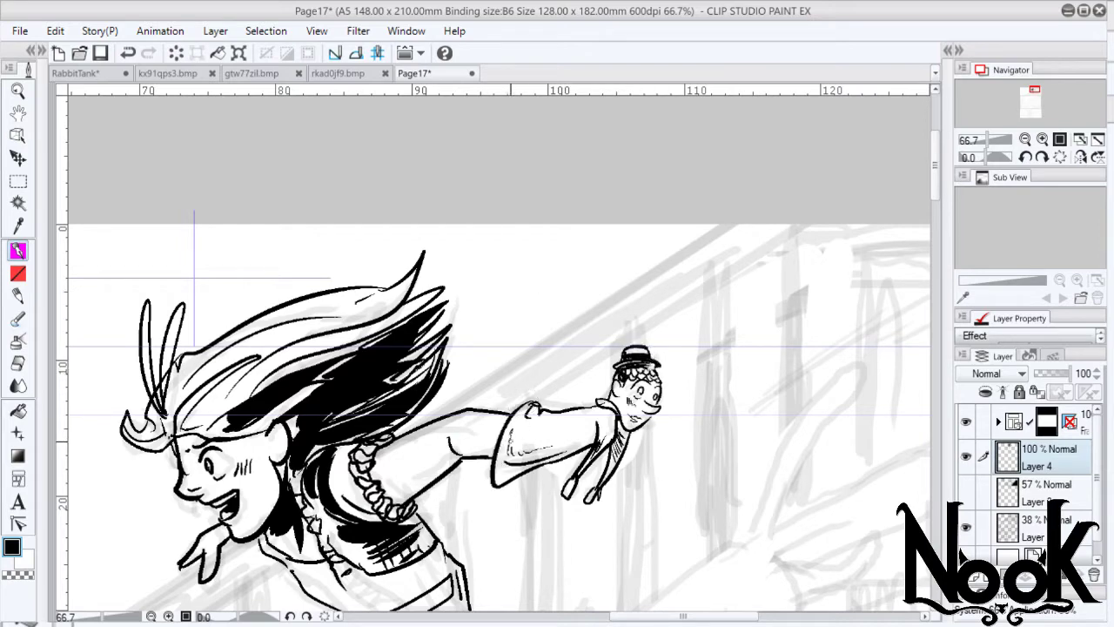
- Ink the girl's belt, skirt folds, front leg and frilled shoe
drag(511, 444, 674, 178)
drag(501, 348, 561, 383)
drag(544, 344, 614, 315)
drag(585, 468, 608, 515)
drag(620, 422, 589, 510)
key(ctrl+minus)
key(ctrl+minus)
key(ctrl+minus)
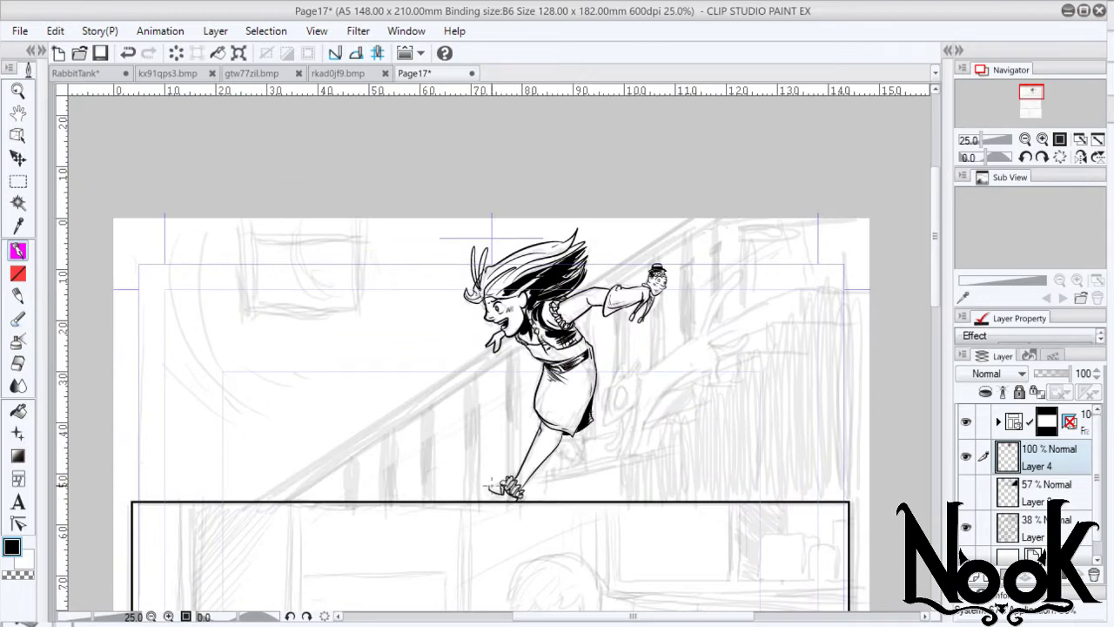
- Ink the girl's rear leg beneath the skirt with hatching and a shoe
key(ctrl+plus)
key(ctrl+plus)
mouse_move(542, 441)
mouse_down()
mouse_move(588, 494)
mouse_move(571, 477)
mouse_up()
- Auto-select the girl's figure and clear the lines behind her on the staircase layer
key(w)
click(1048, 492)
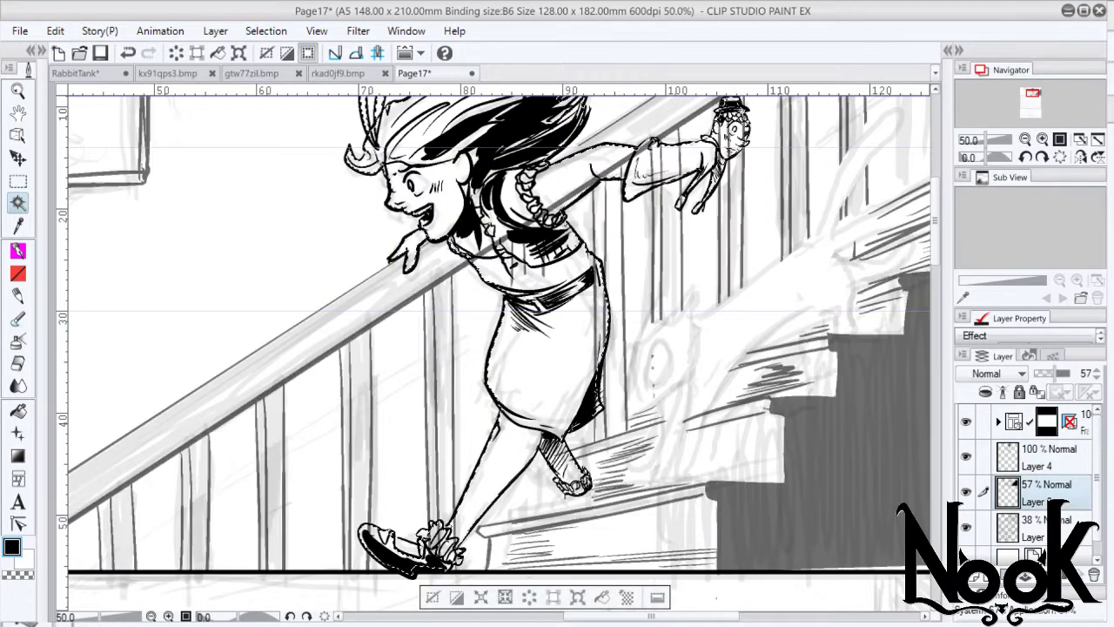
key(ctrl+minus)
- Thicken the underside of the handrail with heavy black strokes on both sides of the girl
key(p)
drag(348, 435, 554, 307)
drag(462, 360, 595, 279)
drag(664, 224, 787, 156)
drag(344, 437, 543, 303)
drag(658, 225, 774, 156)
- Hatch shading along the back of the girl's skirt and ink more balusters above the stair top
mouse_move(635, 291)
mouse_down()
mouse_move(655, 362)
mouse_move(584, 425)
mouse_up()
drag(816, 155, 815, 244)
mouse_move(831, 155)
mouse_down()
mouse_move(825, 249)
mouse_move(831, 235)
mouse_up()
drag(866, 155, 866, 227)
- Hatch shadows onto the balusters along the whole length of the handrail
drag(609, 348, 428, 402)
drag(280, 423, 277, 454)
drag(317, 404, 313, 440)
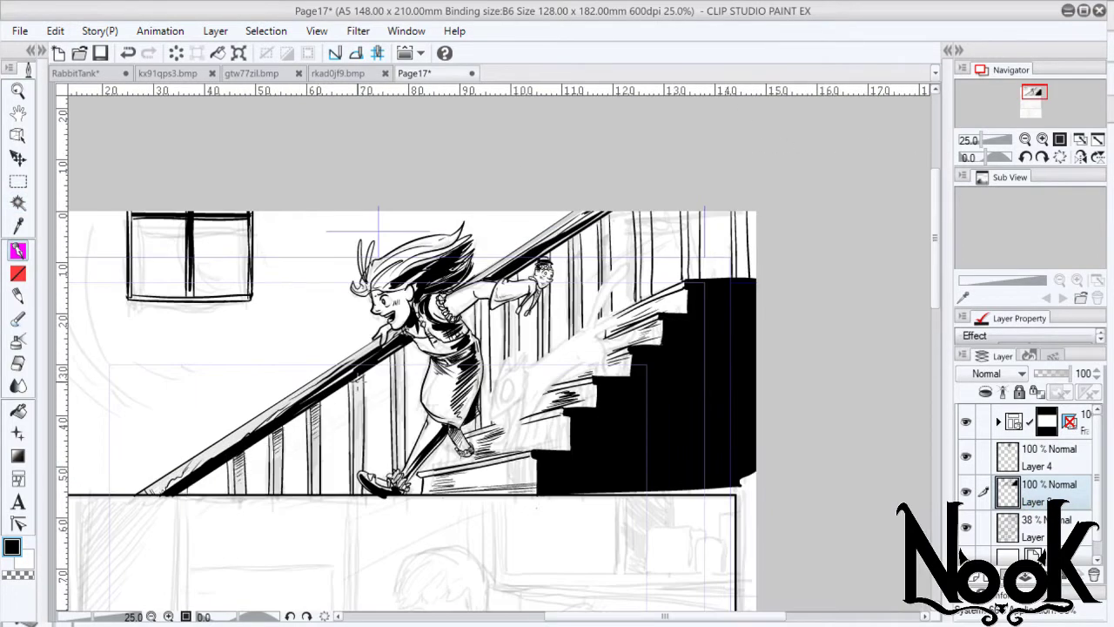
mouse_move(581, 228)
mouse_down()
mouse_move(580, 264)
mouse_move(607, 244)
mouse_up()
drag(644, 211, 644, 233)
drag(694, 210, 694, 236)
drag(742, 210, 742, 237)
- Ink the cat's head, back and raised tail behind the girl on a new layer
key(ctrl+shift+n)
drag(513, 359, 492, 416)
mouse_move(533, 338)
mouse_down()
mouse_move(498, 414)
mouse_move(513, 451)
mouse_up()
key(ctrl+z)
key(ctrl+z)
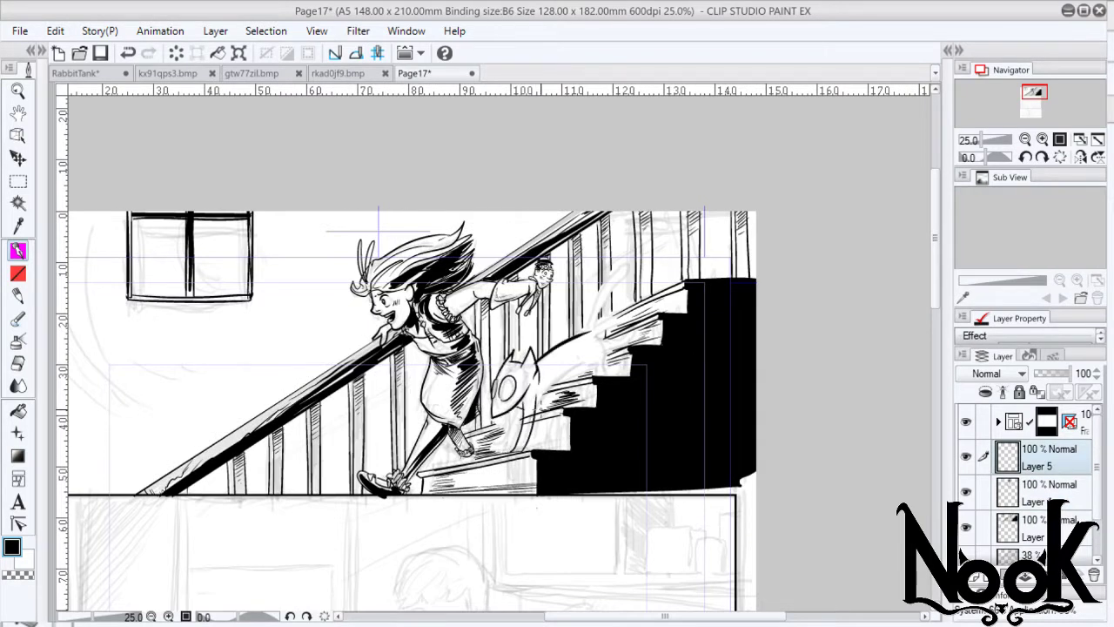
drag(570, 348, 629, 261)
- Ink the cat's belly and legs and clean up the staircase lines behind its body
key(alt+[)
mouse_move(526, 416)
mouse_down()
mouse_move(492, 430)
mouse_move(505, 428)
mouse_up()
key(alt+])
drag(577, 366, 524, 405)
key(alt+[)
key(alt+])
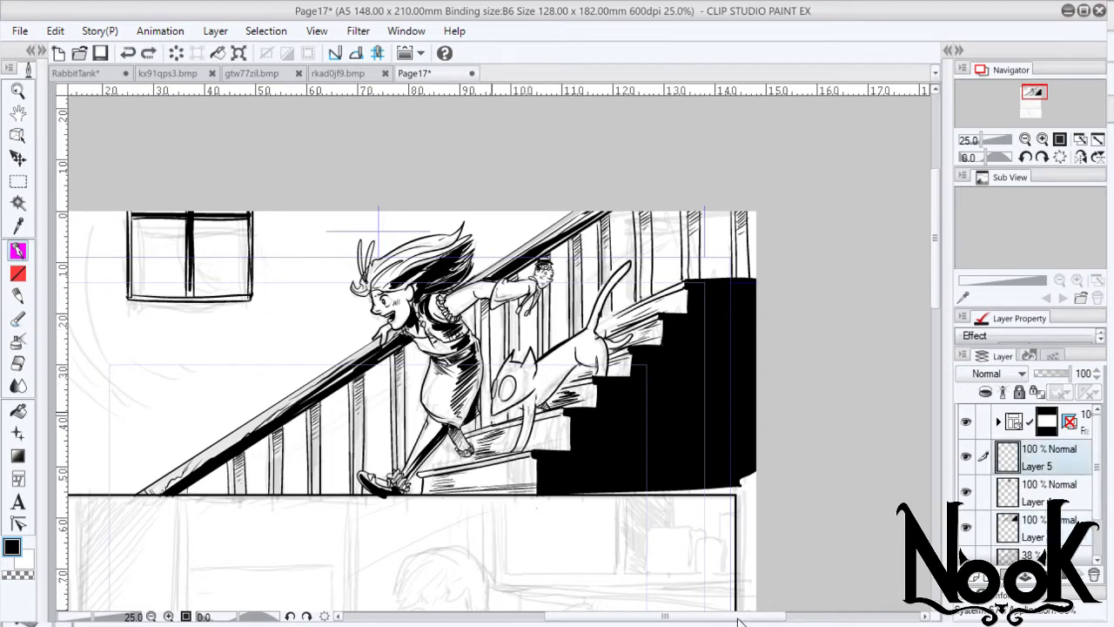
- Touch up the girl's rear leg and shoe on Layer 4
key(alt+[)
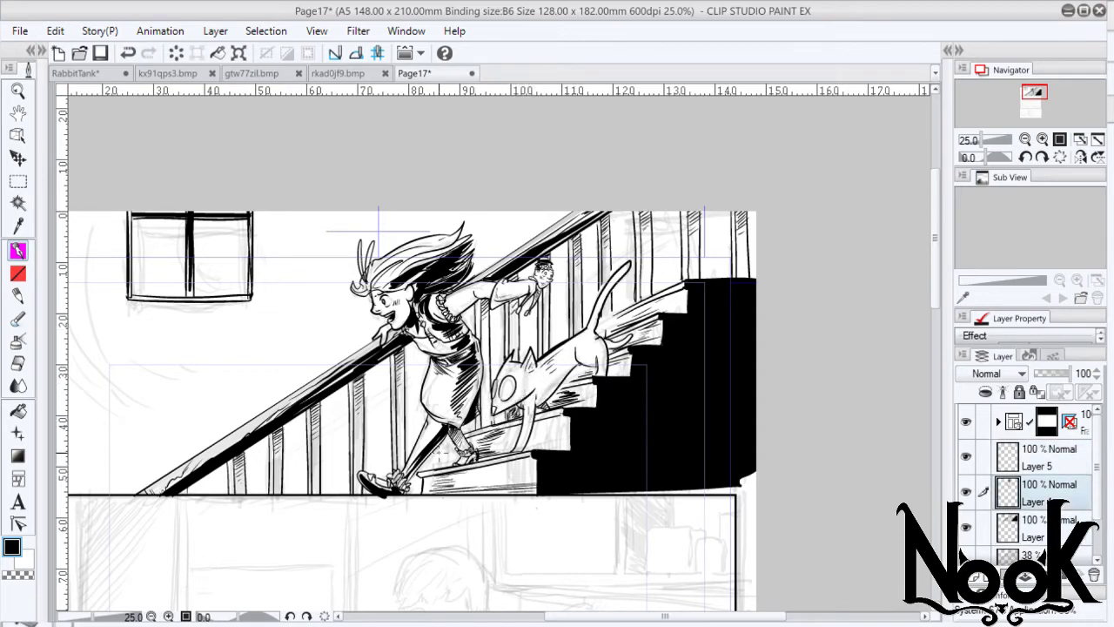
drag(440, 435, 442, 466)
drag(522, 348, 663, 351)
mouse_move(477, 324)
mouse_down()
mouse_move(346, 395)
mouse_move(460, 360)
mouse_up()
- Ink diagonal hatching across the wall above the handrail and behind the balusters on a new layer
key(ctrl+shift+n)
drag(880, 223, 783, 268)
drag(420, 385, 293, 442)
drag(481, 280, 409, 318)
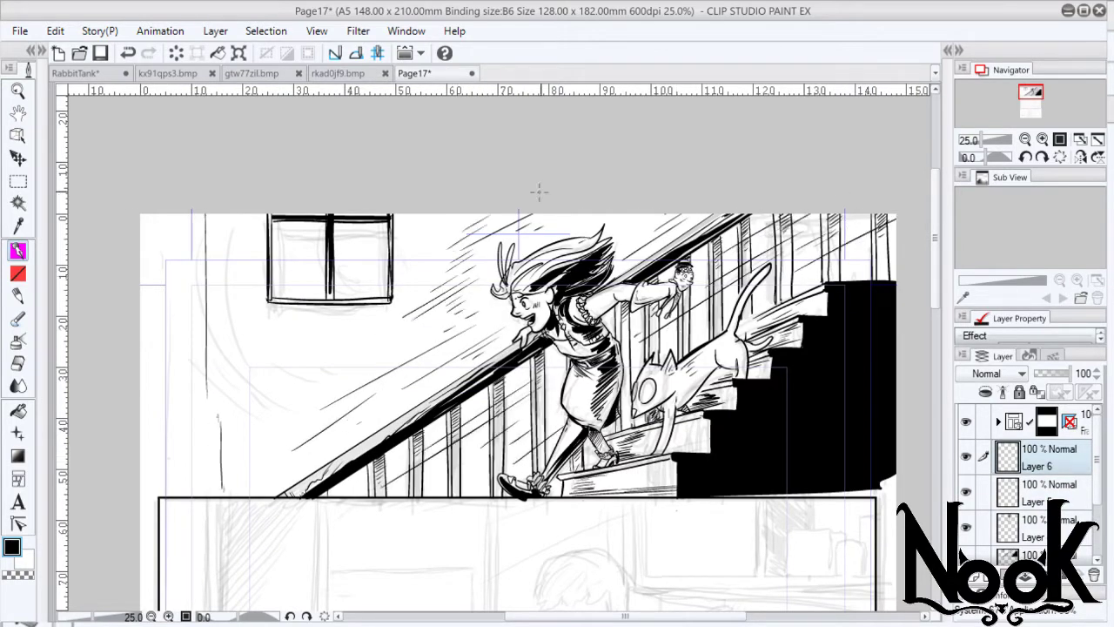
- Paint heavy diagonal black shadow strokes over the wall beside and below the window
mouse_move(179, 214)
mouse_down()
mouse_move(141, 240)
mouse_move(141, 315)
mouse_up()
drag(253, 360, 144, 430)
drag(261, 237, 141, 357)
drag(305, 322, 130, 402)
drag(349, 314, 144, 436)
drag(409, 339, 157, 488)
drag(440, 375, 217, 505)
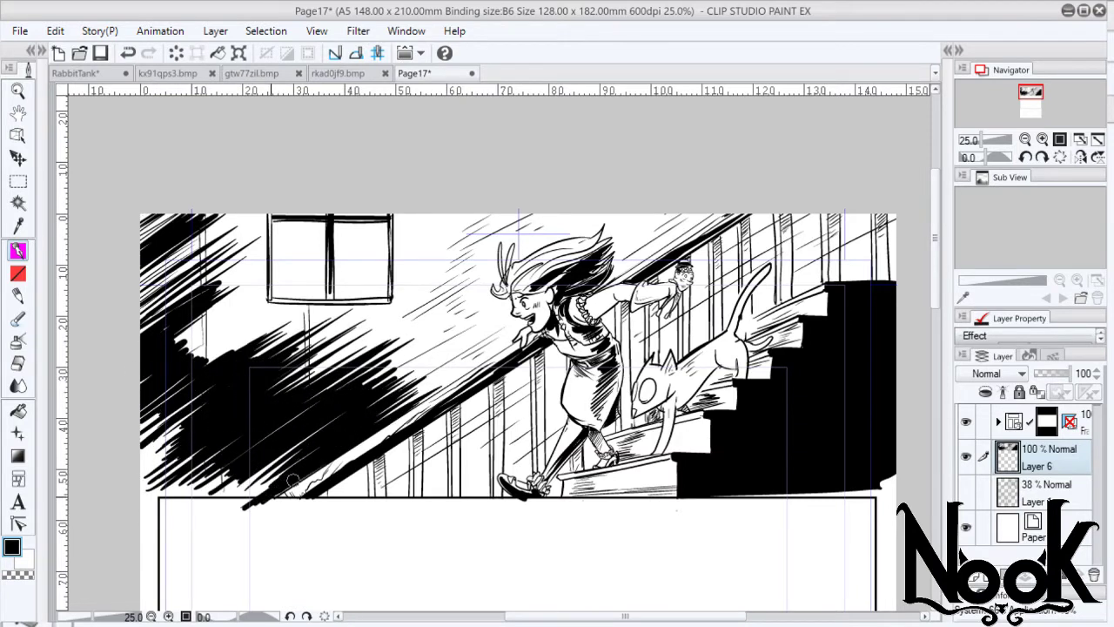
- Carve two thin white vertical lines through the black shadow on the wall
drag(261, 309, 190, 368)
drag(203, 215, 203, 484)
drag(307, 308, 304, 484)
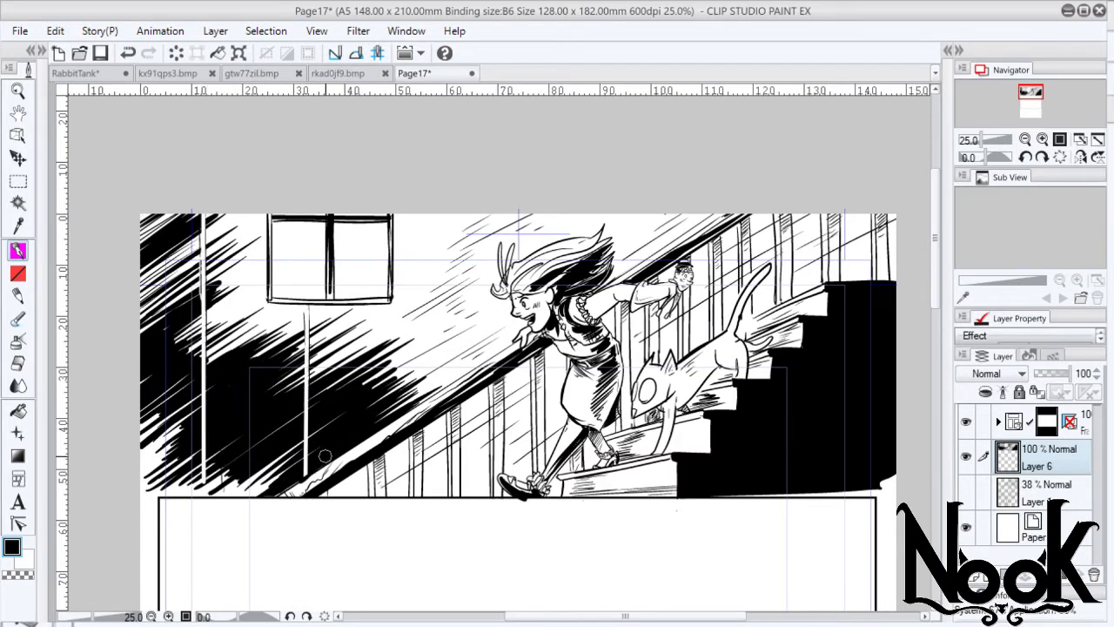
- Select the gaps between the balusters with rectangular marquees on a new layer
key(m)
key(ctrl+shift+n)
drag(328, 471, 367, 548)
drag(385, 444, 409, 567)
drag(424, 417, 447, 561)
drag(460, 396, 488, 552)
drag(504, 367, 530, 557)
drag(545, 365, 571, 541)
drag(599, 296, 613, 534)
drag(627, 313, 647, 456)
drag(719, 217, 741, 362)
drag(842, 214, 871, 355)
drag(888, 217, 896, 323)
- Lasso-adjust the selection between the balusters and ink heavy black diagonal strokes inside the selected gaps with the Pentel Brush Pen
click(17, 180)
click(140, 178)
click(302, 527)
click(862, 187)
click(143, 158)
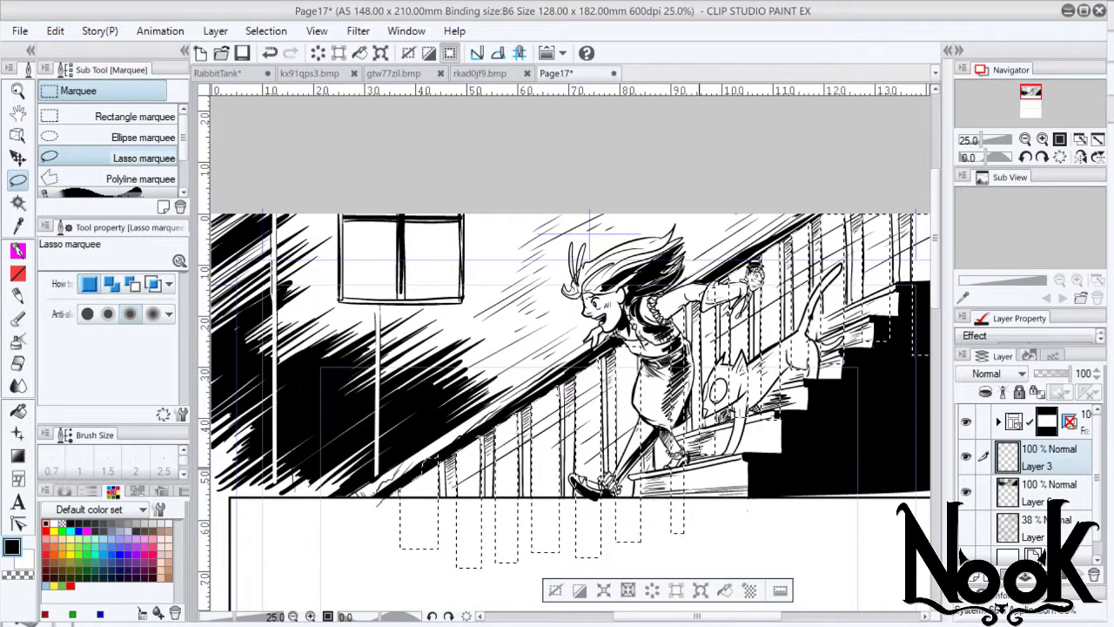
key(p)
drag(484, 435, 402, 548)
drag(517, 414, 458, 565)
drag(604, 366, 574, 548)
drag(644, 348, 615, 540)
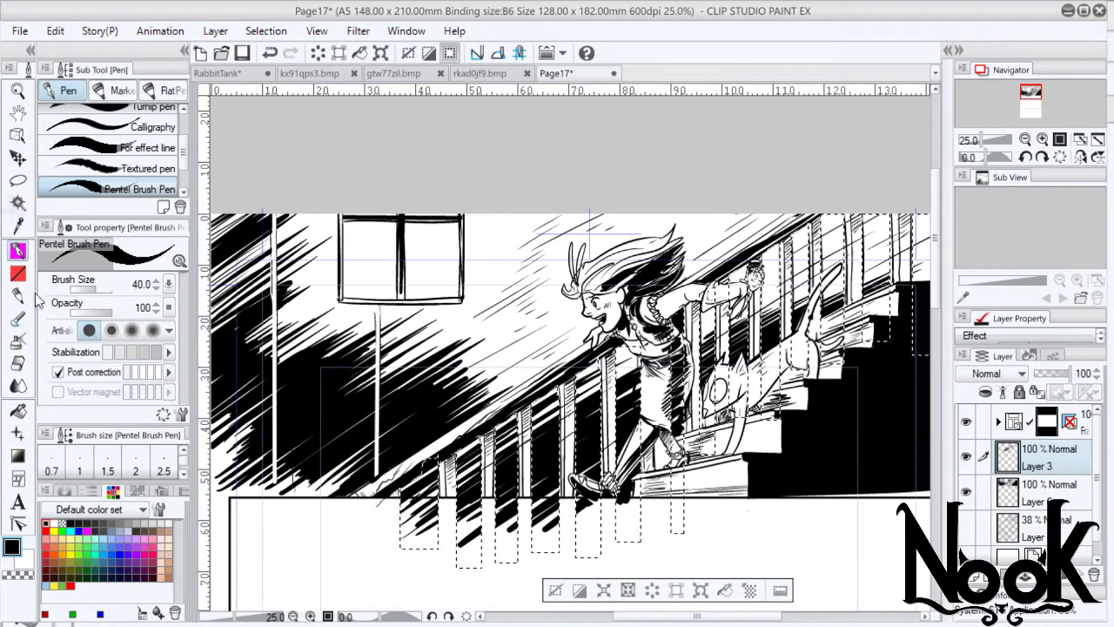
- Delete the black strokes overshooting below the staircase panel, deselect, and merge the baluster shadow layer down
key(ctrl+d)
key(m)
drag(383, 498, 601, 566)
key(Delete)
key(ctrl+d)
key(ctrl+e)
- Ink the vertical door edge and the narrow door handle at the left side of the middle panel
key(p)
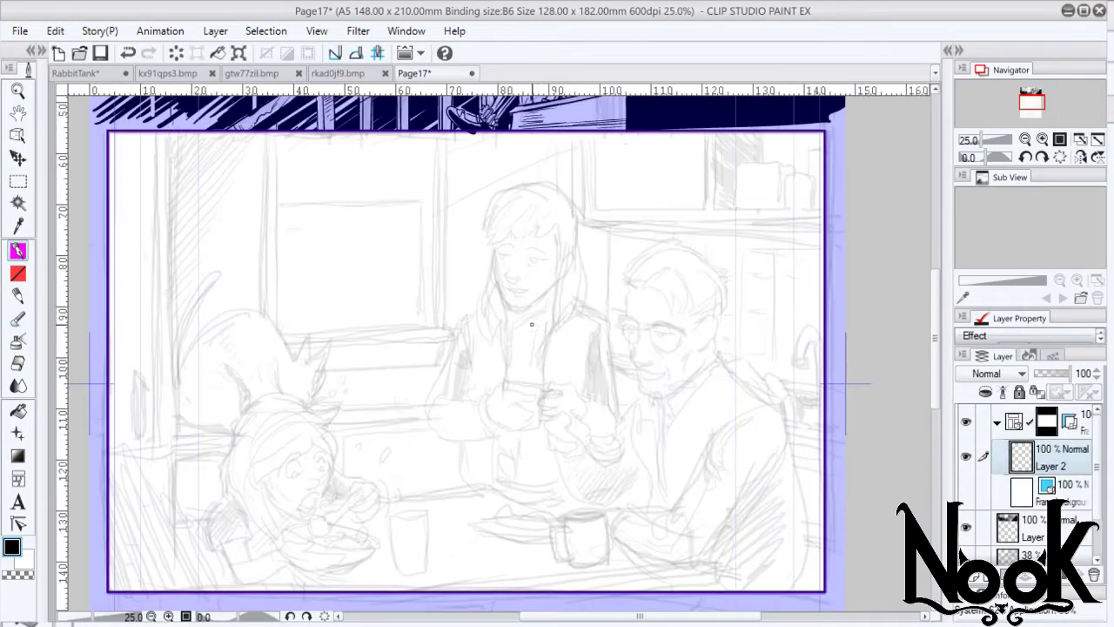
drag(173, 132, 174, 437)
drag(133, 374, 148, 441)
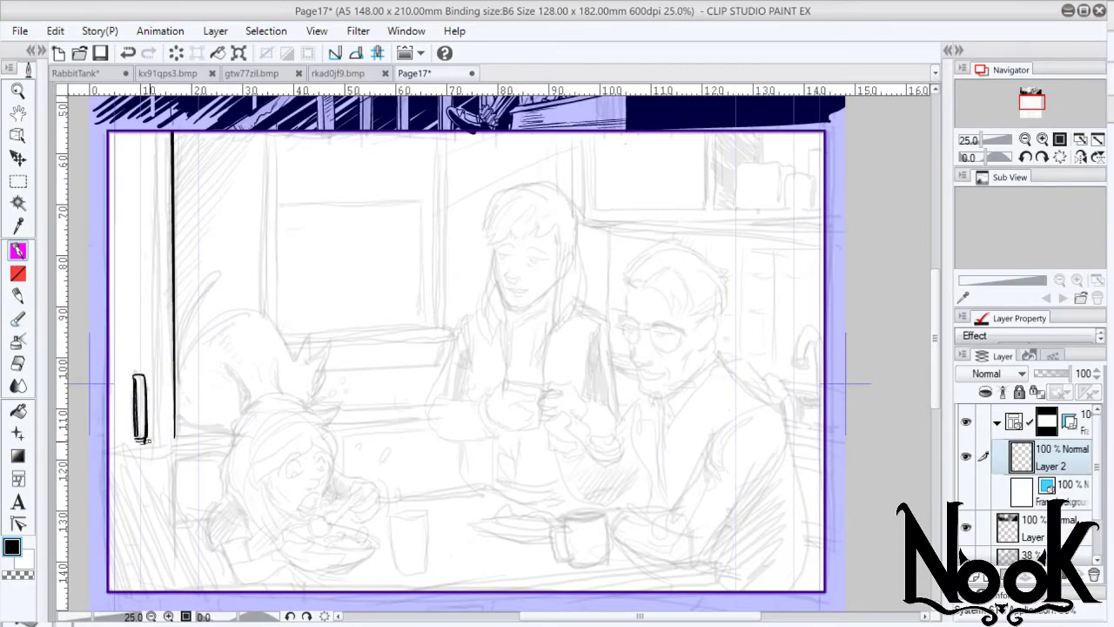
- Ink the kitchen window's vertical frame lines and the sill line beneath it, stopping at the cat's back
key(minus)
key(minus)
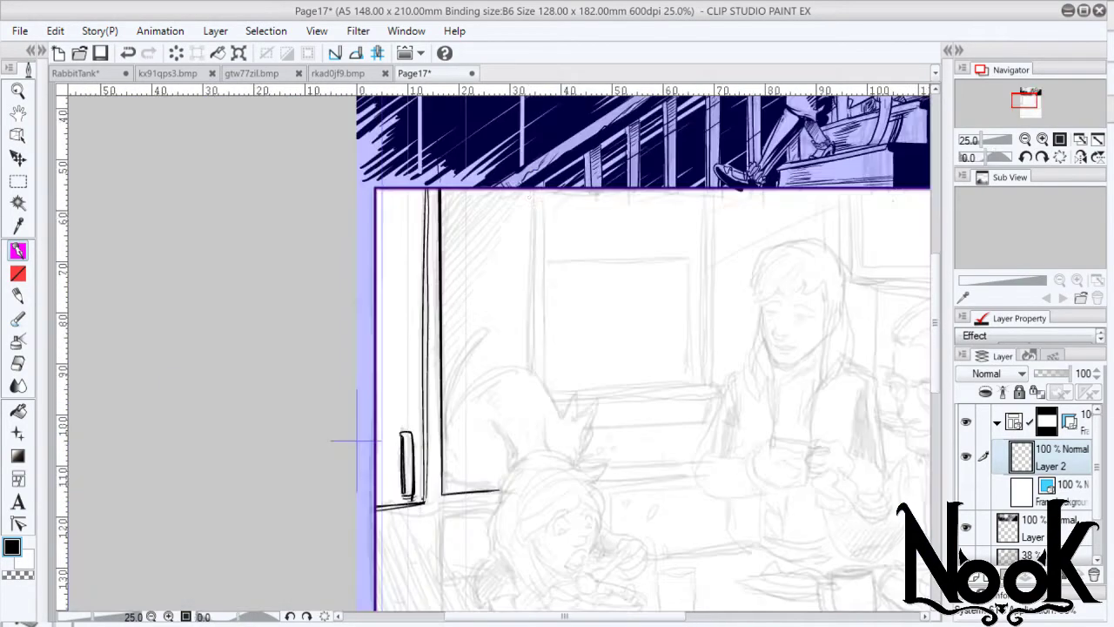
drag(262, 315, 529, 372)
mouse_move(529, 373)
mouse_down()
mouse_move(543, 211)
mouse_move(545, 387)
mouse_up()
drag(703, 190, 704, 386)
drag(716, 190, 716, 387)
mouse_move(548, 388)
mouse_down()
mouse_move(702, 386)
mouse_move(730, 399)
mouse_up()
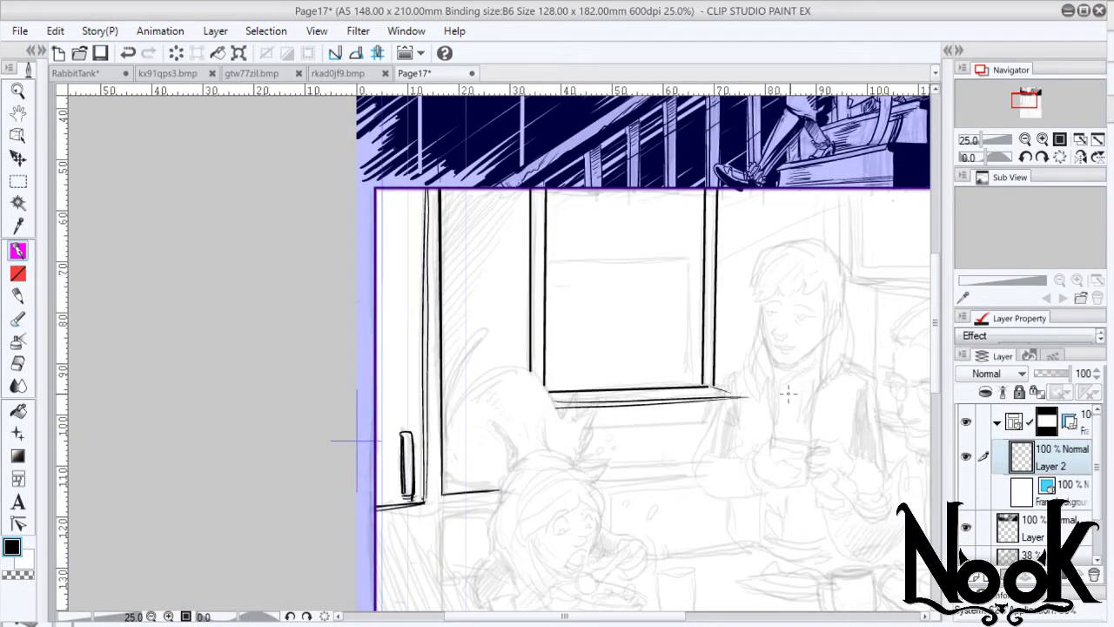
- Ink the window's sash details, glass reflection lines, the bush outside, and the dark vertical shape and latch at its centre
mouse_move(686, 190)
mouse_down()
mouse_move(685, 278)
mouse_move(550, 261)
mouse_move(691, 253)
mouse_move(691, 376)
mouse_up()
drag(692, 190, 693, 249)
drag(681, 190, 680, 251)
drag(587, 197, 553, 230)
drag(664, 270, 577, 334)
drag(609, 277, 677, 282)
drag(571, 287, 564, 372)
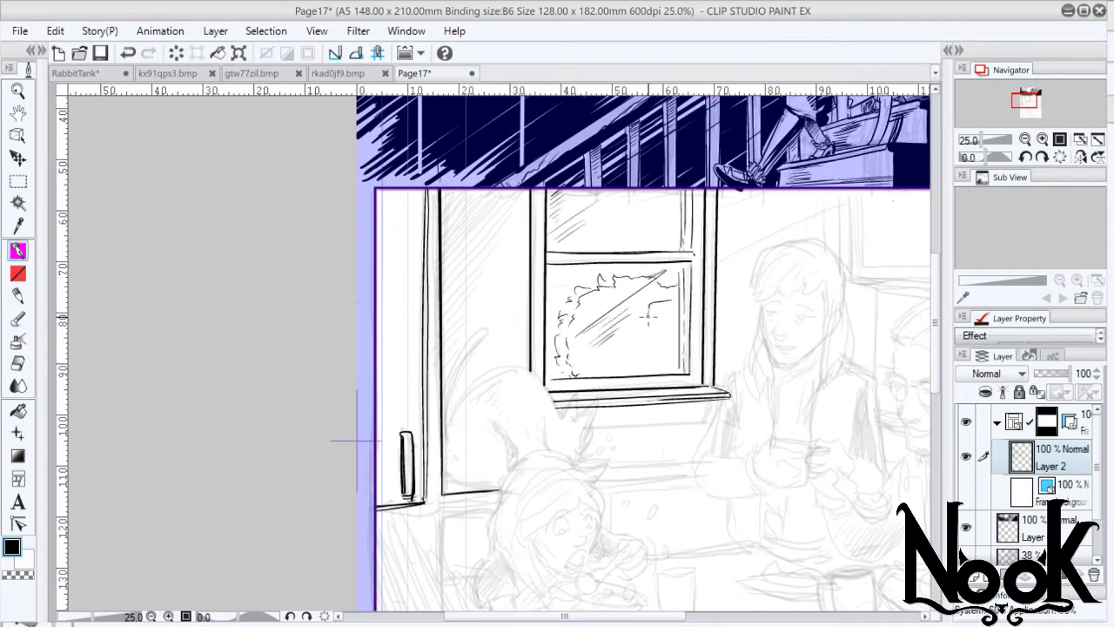
drag(622, 189, 625, 249)
drag(629, 189, 630, 251)
drag(626, 264, 637, 275)
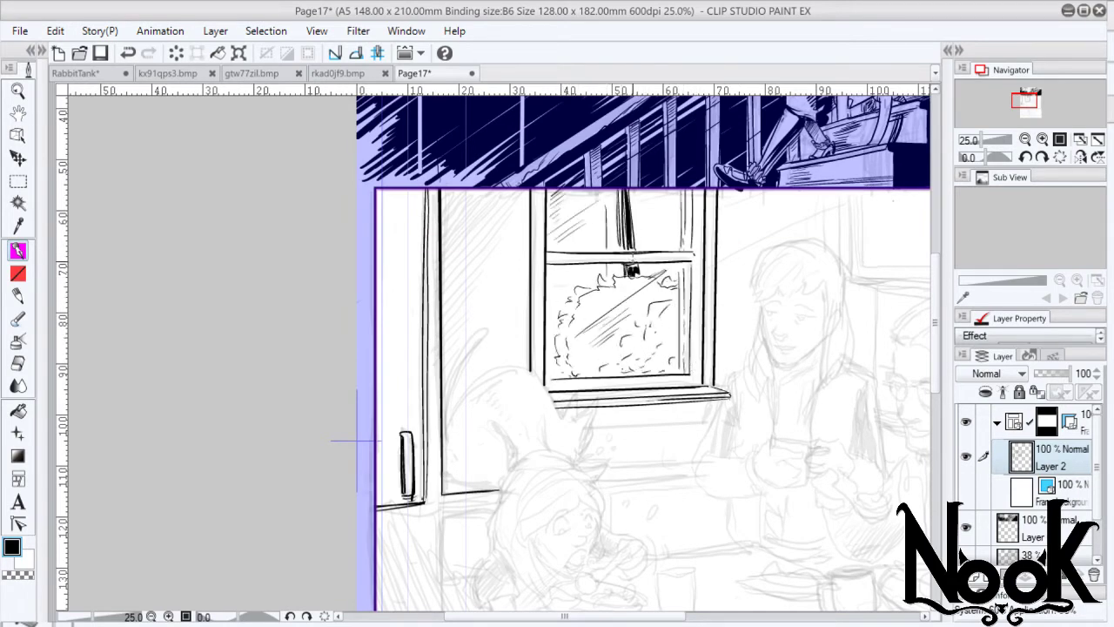
- Ink the window's outer right trim and sill moulding, with dense black hatching along the right frame strip
mouse_move(724, 189)
mouse_down()
mouse_move(723, 389)
mouse_move(592, 428)
mouse_up()
key(w)
click(709, 287)
- Ink the crouching cat's tail, back, head and haunch, with hatching on its belly and legs
key(p)
mouse_move(448, 418)
mouse_down()
mouse_move(460, 391)
mouse_move(566, 424)
mouse_up()
drag(522, 366, 569, 427)
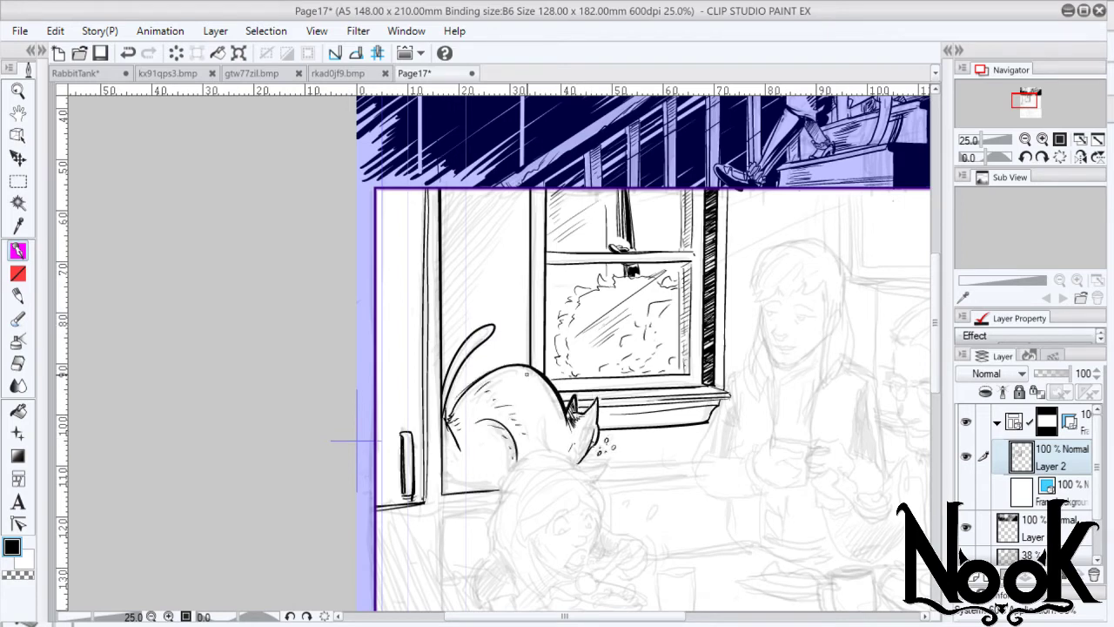
drag(532, 437, 517, 461)
drag(573, 427, 548, 451)
mouse_move(503, 446)
mouse_down()
mouse_move(444, 489)
mouse_move(458, 483)
mouse_up()
drag(518, 426, 489, 480)
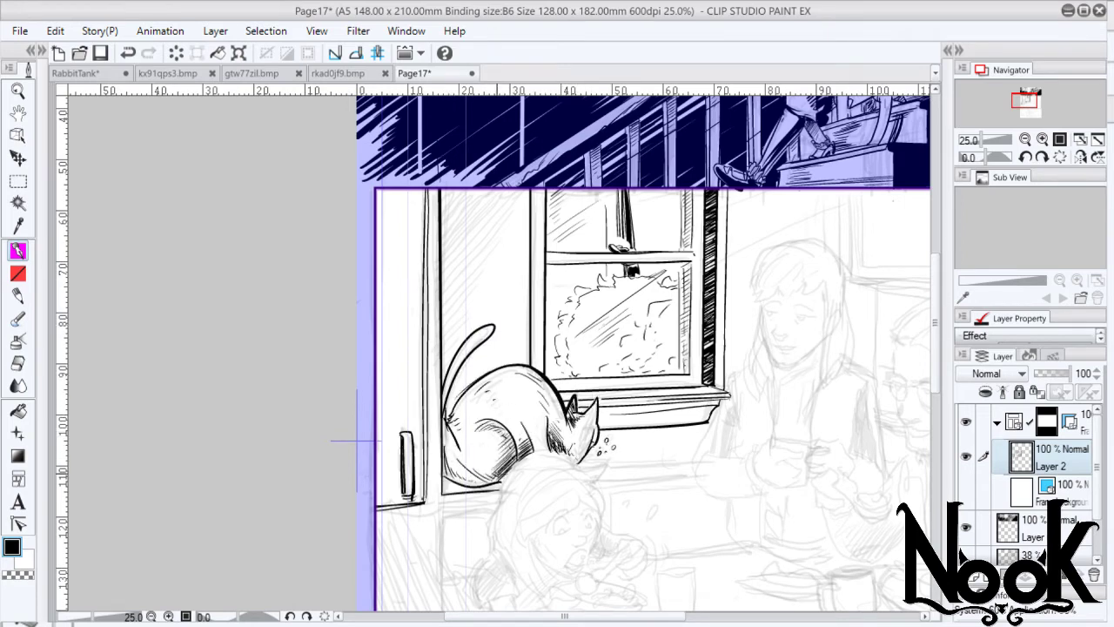
- Ink the long ledge lines below the window and the outline of the girl's hair, face and eyes
drag(599, 459, 886, 453)
drag(442, 503, 874, 469)
mouse_move(567, 434)
mouse_down()
mouse_move(578, 493)
mouse_move(521, 540)
mouse_up()
mouse_move(510, 481)
mouse_down()
mouse_move(487, 557)
mouse_move(498, 348)
mouse_up()
drag(522, 396, 501, 454)
drag(564, 329, 584, 374)
drag(523, 360, 580, 389)
drag(508, 402, 557, 438)
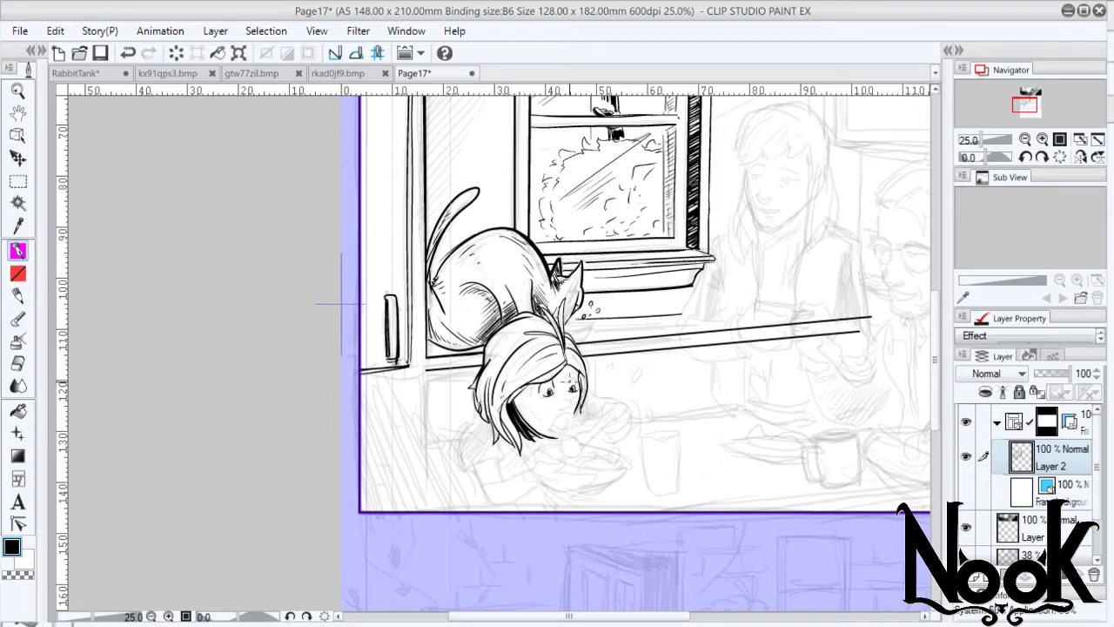
- Undo the last face stroke and ink the girl's nose, open mouth, eyebrows and extra hair strands
key(ctrl+z)
drag(514, 437, 531, 388)
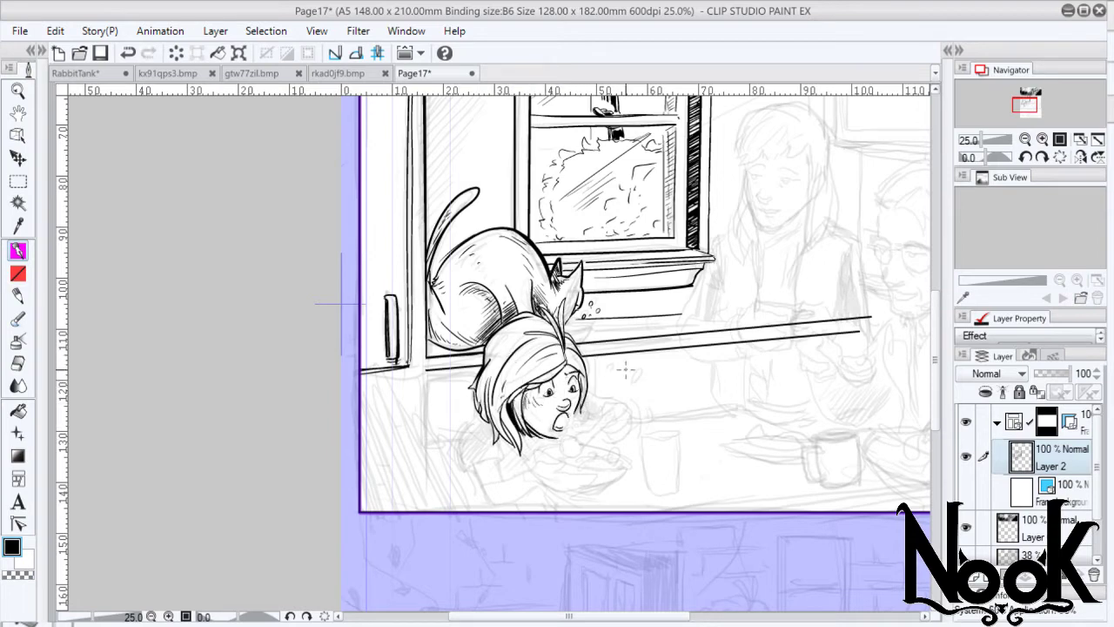
drag(552, 327, 501, 324)
drag(515, 371, 533, 381)
- Ink the girl's hand holding a spoon, her ruffled sleeve and shoulder, and the bowl of food
drag(610, 402, 616, 437)
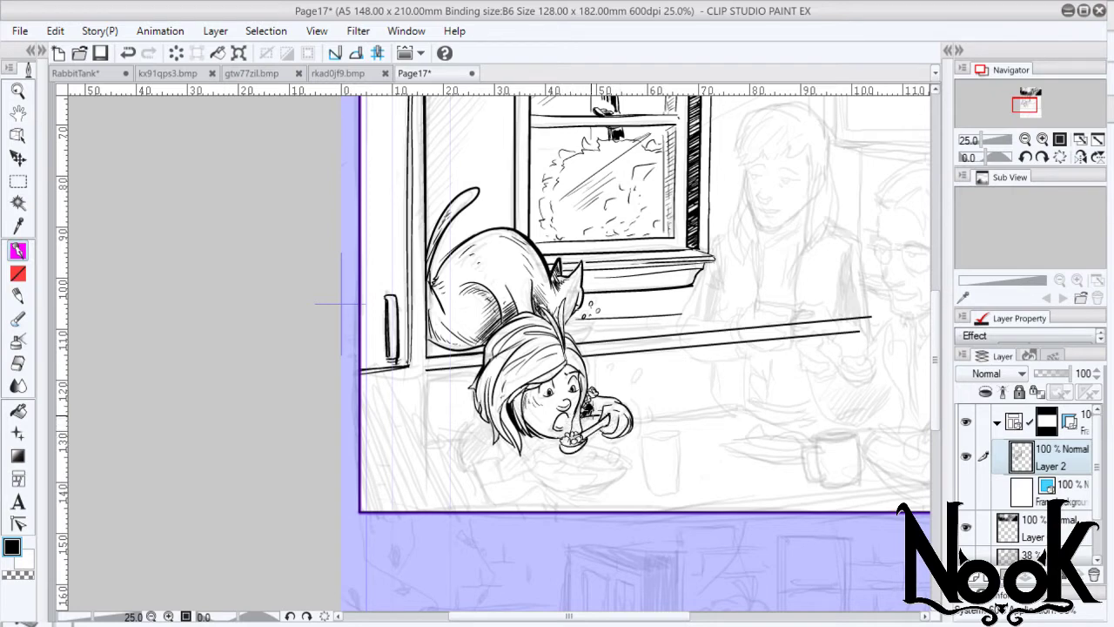
drag(475, 417, 505, 450)
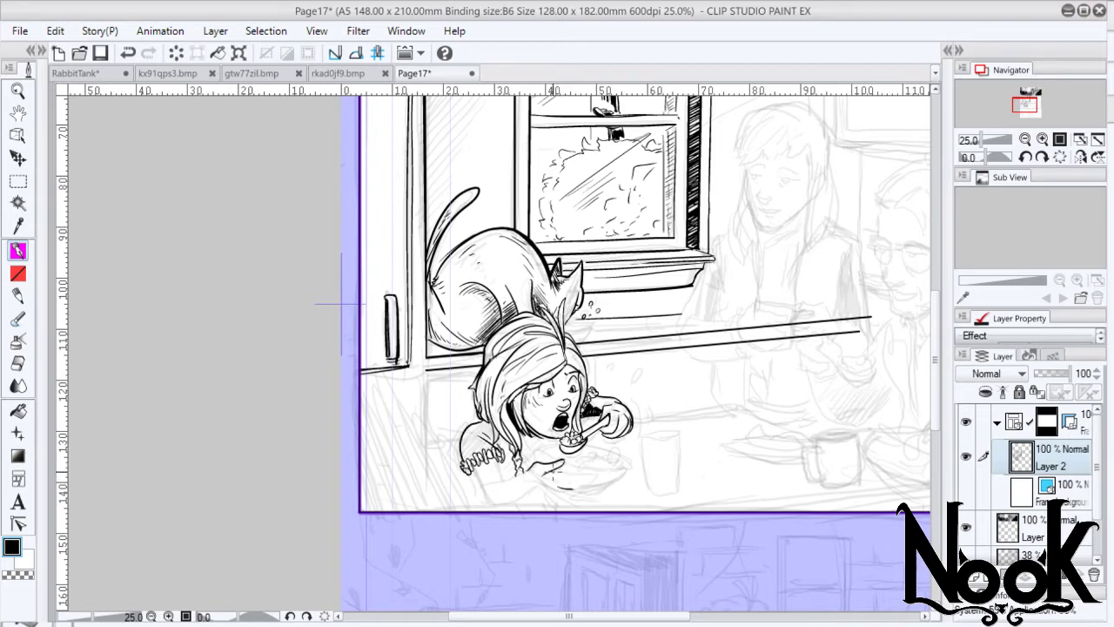
mouse_move(565, 445)
mouse_down()
mouse_move(630, 457)
mouse_move(562, 487)
mouse_up()
drag(544, 450, 584, 458)
click(523, 452)
- Ink the seat back behind the girl, the drinking glass, and the table edges, adding a new layer
key(p)
drag(430, 383, 427, 439)
mouse_move(474, 402)
mouse_down()
mouse_move(455, 509)
mouse_move(478, 510)
mouse_up()
scroll(496, 348, down, 3)
scroll(496, 348, up, 3)
drag(423, 487, 451, 550)
key(ctrl+shift+n)
drag(414, 420, 417, 428)
mouse_move(522, 455)
mouse_down()
mouse_move(733, 522)
mouse_move(575, 558)
mouse_move(391, 576)
mouse_up()
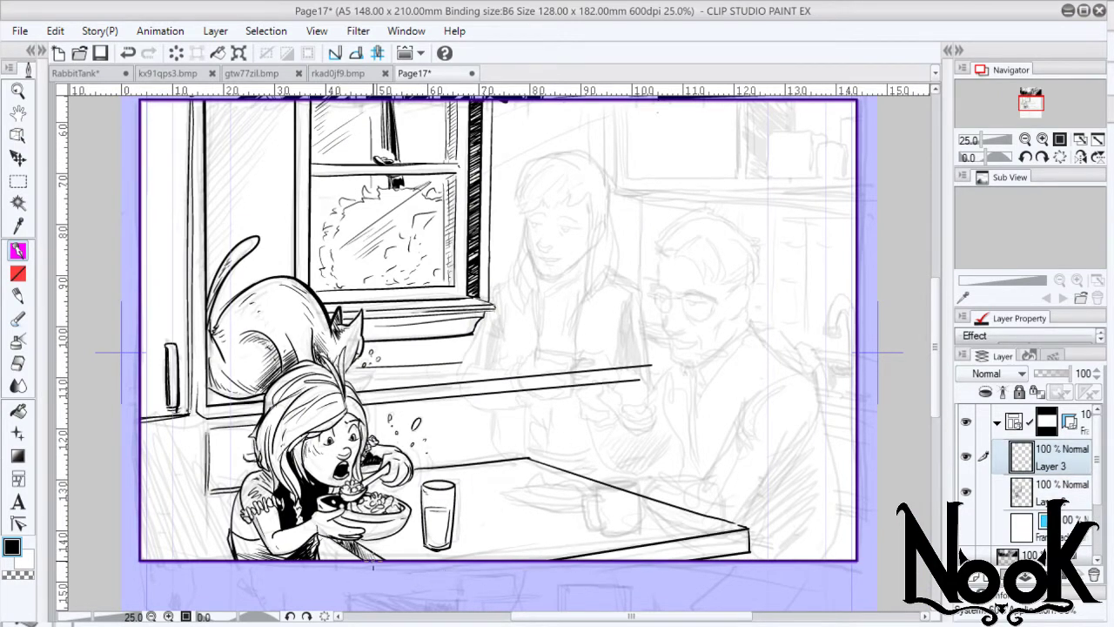
- Ink the mug with its handle and cast shadow near the table's right corner
drag(591, 492, 609, 535)
drag(637, 482, 635, 529)
drag(596, 486, 642, 493)
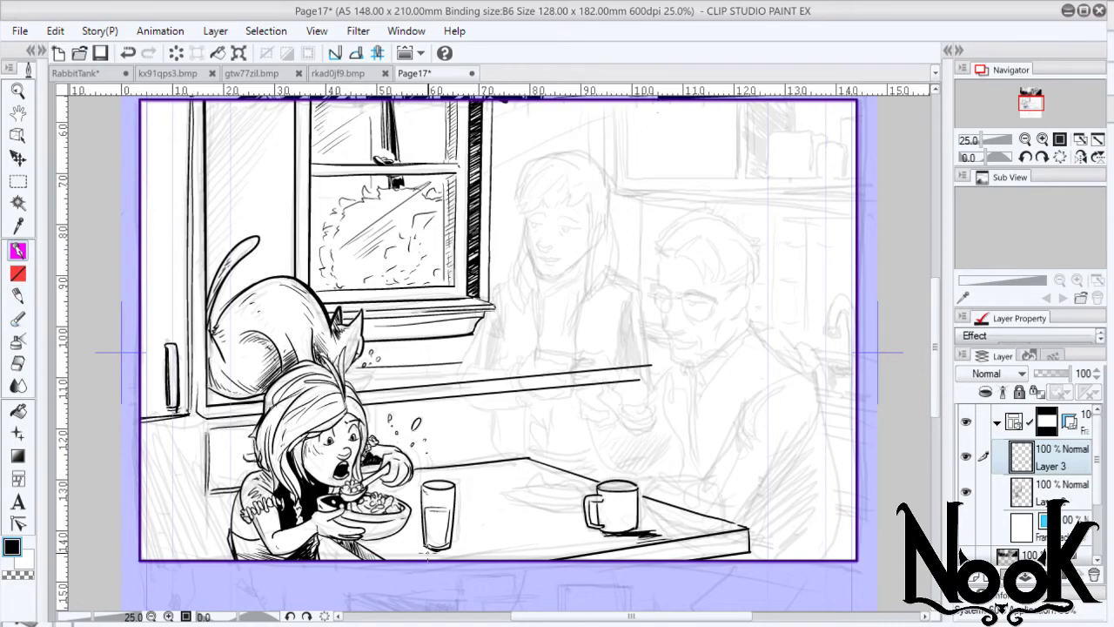
- Ink the plate of food beside the mug and hatch shading on the mug and the drink in the glass
key(ctrl+0)
scroll(565, 434, up, 2)
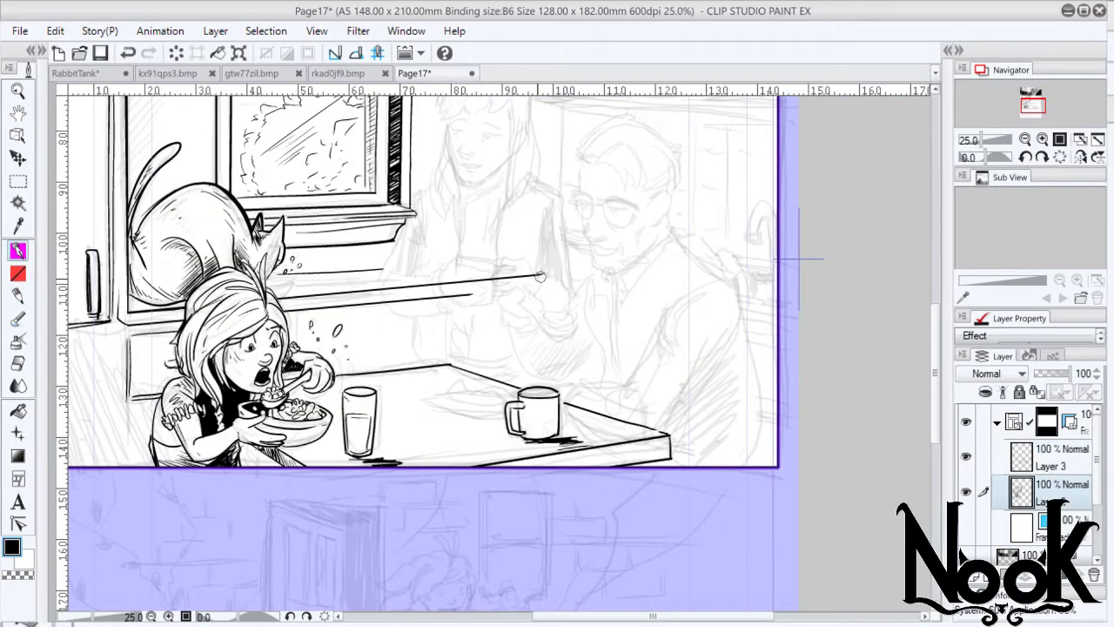
drag(446, 394, 505, 400)
mouse_move(519, 396)
mouse_down()
mouse_move(484, 402)
mouse_move(557, 433)
mouse_up()
drag(446, 410, 505, 423)
drag(357, 411, 374, 450)
drag(474, 400, 484, 403)
- Ink the standing woman's fringe, long hair, face and half-closed eyes on a new layer
key(ctrl+shift+n)
drag(487, 348, 562, 496)
mouse_move(512, 261)
mouse_down()
mouse_move(583, 235)
mouse_move(609, 330)
mouse_up()
drag(585, 261, 577, 375)
drag(523, 247, 579, 228)
drag(523, 274, 521, 357)
drag(531, 313, 574, 338)
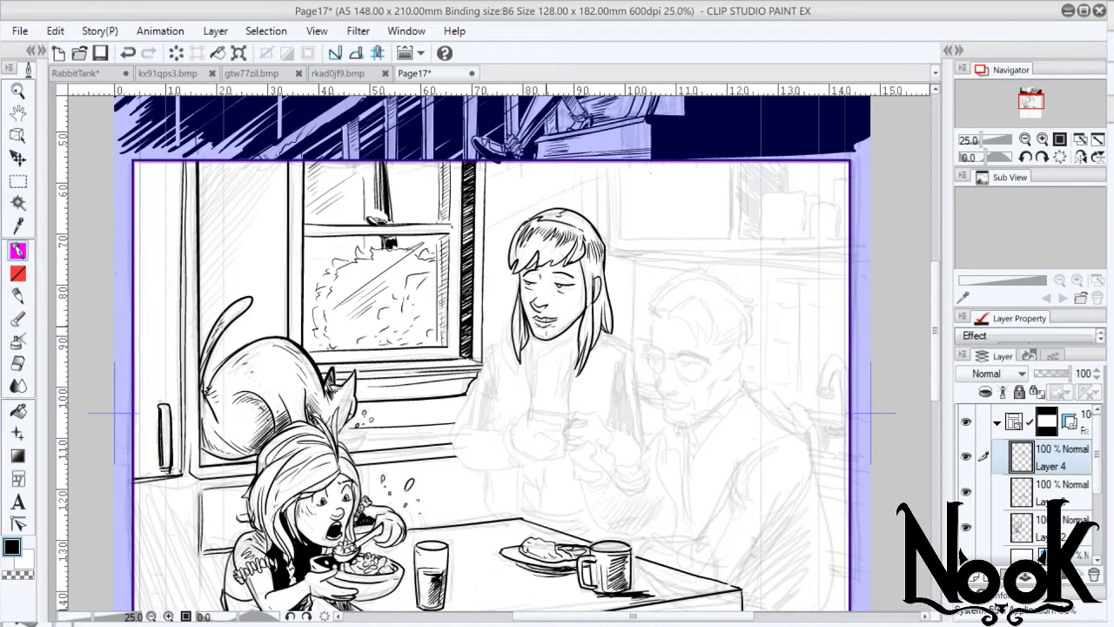
- Ink the woman's shaded neck, V-shaped collar, shirt front, and left jacket sleeve with its ribbed cuff
drag(533, 341, 530, 409)
mouse_move(536, 339)
mouse_down()
mouse_move(553, 362)
mouse_move(574, 338)
mouse_up()
drag(566, 363, 566, 409)
drag(510, 325, 454, 453)
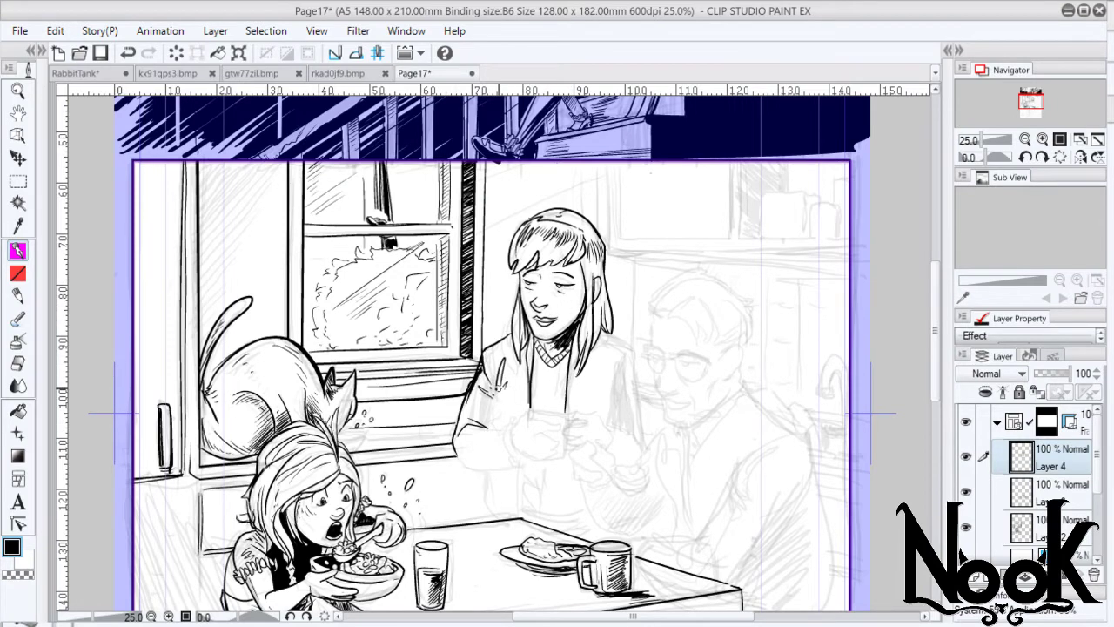
drag(504, 427, 522, 470)
drag(456, 453, 531, 475)
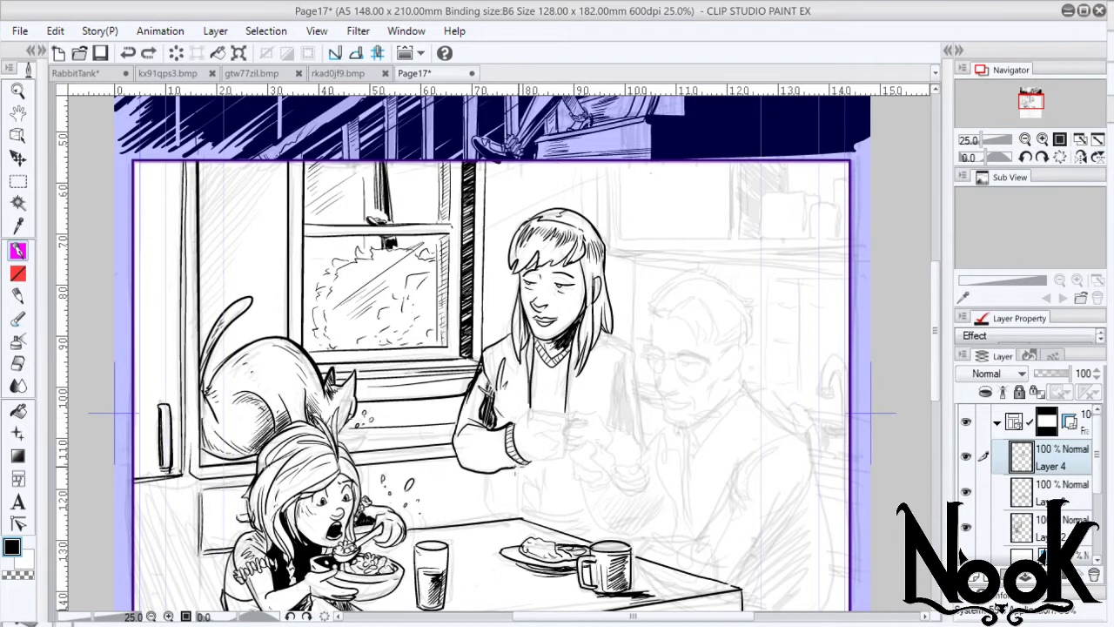
- Ink the cup in the woman's hand and the lower left edge of her jacket
drag(513, 417, 536, 426)
mouse_move(527, 414)
mouse_down()
mouse_move(566, 452)
mouse_move(510, 426)
mouse_up()
drag(488, 517, 526, 461)
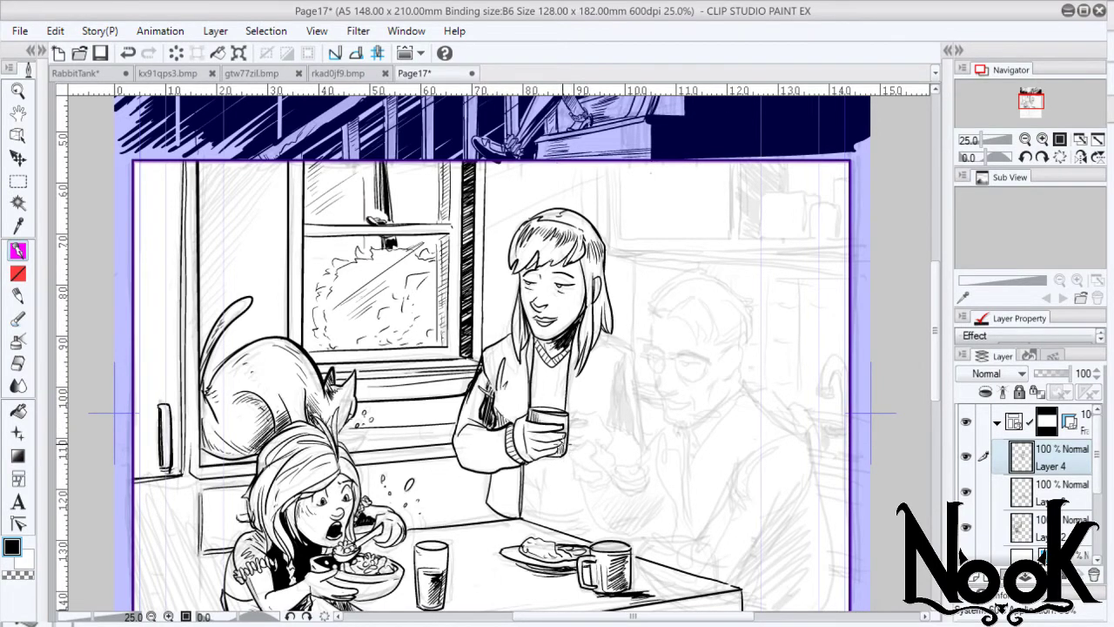
- Ink the woman's other sleeve and hand, her buttoned shirt and jacket hem, with hatching on the folds
drag(571, 455, 572, 518)
drag(604, 329, 641, 435)
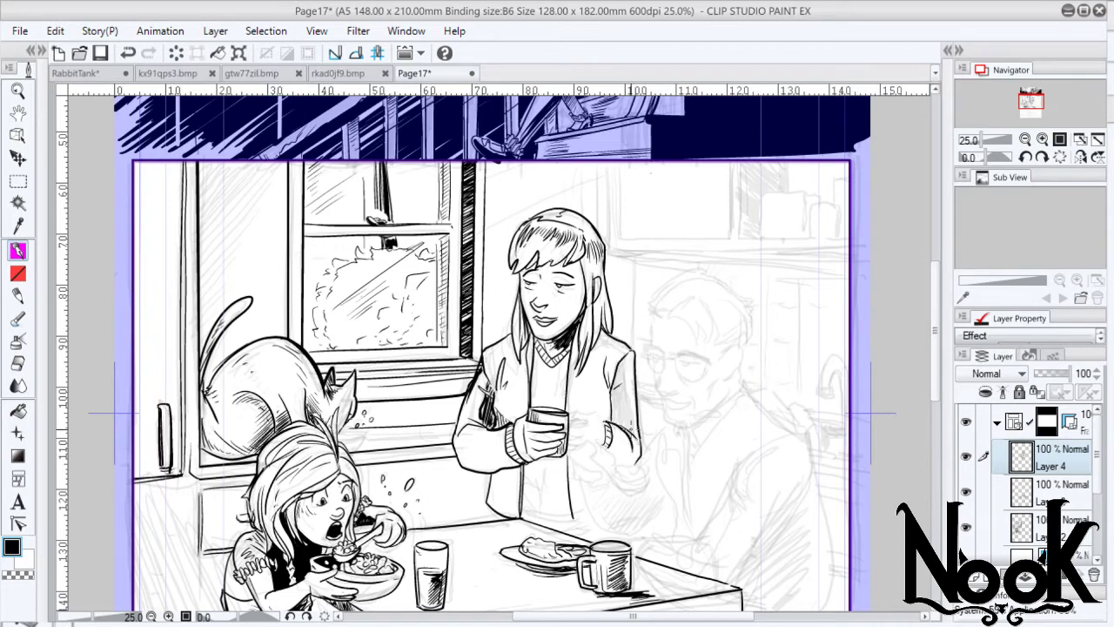
drag(625, 386, 606, 427)
drag(522, 522, 571, 508)
mouse_move(530, 461)
mouse_down()
mouse_move(532, 519)
mouse_move(562, 522)
mouse_up()
drag(561, 525, 590, 536)
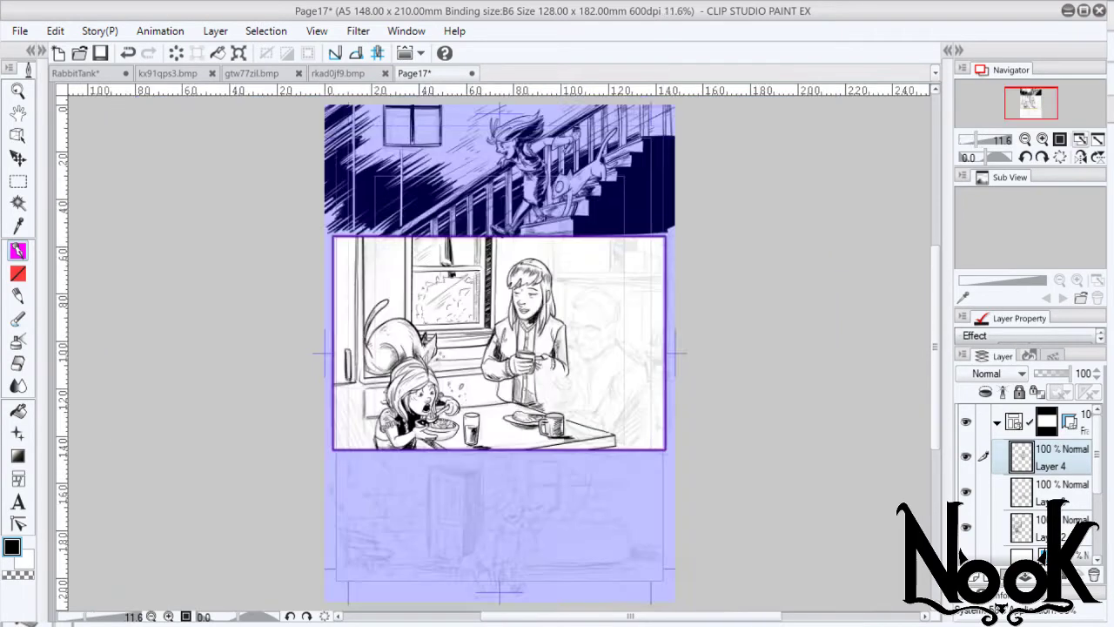
- Ink the seated man's swept-back hair with black shadows, his ear and his glasses on a new layer
mouse_move(523, 235)
mouse_down()
mouse_move(588, 196)
mouse_move(625, 218)
mouse_move(614, 306)
mouse_up()
drag(574, 242, 623, 291)
mouse_move(505, 201)
mouse_down()
mouse_move(600, 240)
mouse_move(607, 261)
mouse_up()
mouse_move(498, 237)
mouse_down()
mouse_move(498, 277)
mouse_move(522, 296)
mouse_up()
drag(533, 292, 578, 296)
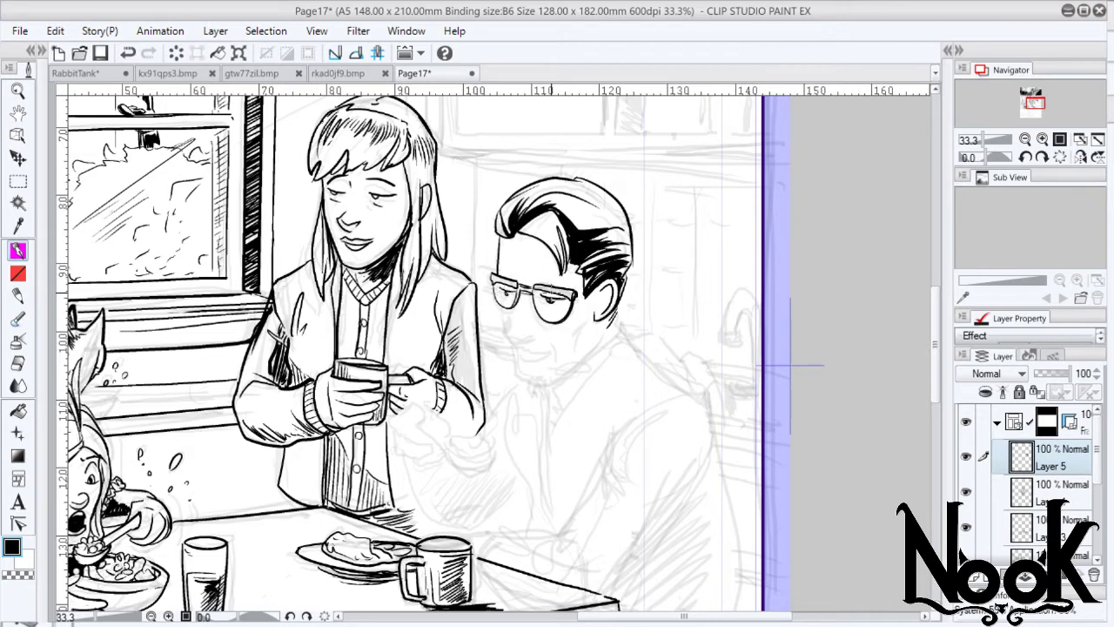
- Ink the man's nose, open mouth, jaw and neck, plus his shirt collar and button placket
mouse_move(505, 300)
mouse_down()
mouse_move(550, 379)
mouse_move(550, 357)
mouse_up()
drag(616, 319, 623, 339)
mouse_move(630, 335)
mouse_down()
mouse_move(557, 404)
mouse_move(484, 435)
mouse_up()
drag(545, 388, 550, 531)
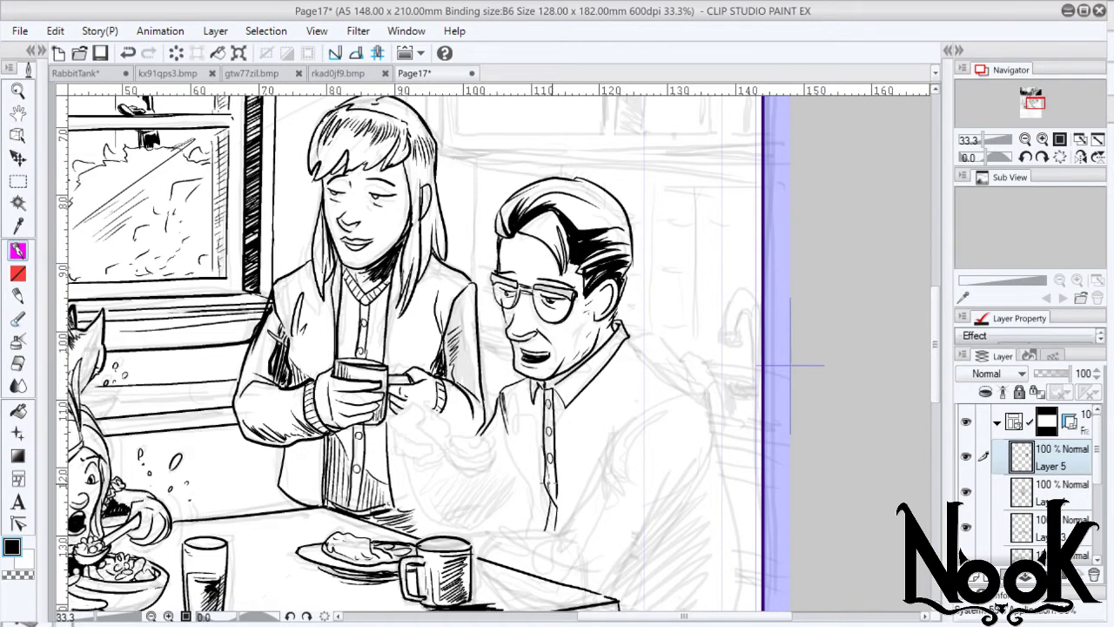
- Ink the man's shoulder, bent sleeve, and forearm and cuff resting on the table
drag(613, 399, 626, 457)
drag(619, 339, 644, 571)
drag(653, 366, 723, 416)
mouse_move(639, 435)
mouse_down()
mouse_move(562, 530)
mouse_move(475, 570)
mouse_up()
drag(488, 522, 610, 544)
drag(483, 575, 566, 609)
drag(592, 539, 652, 609)
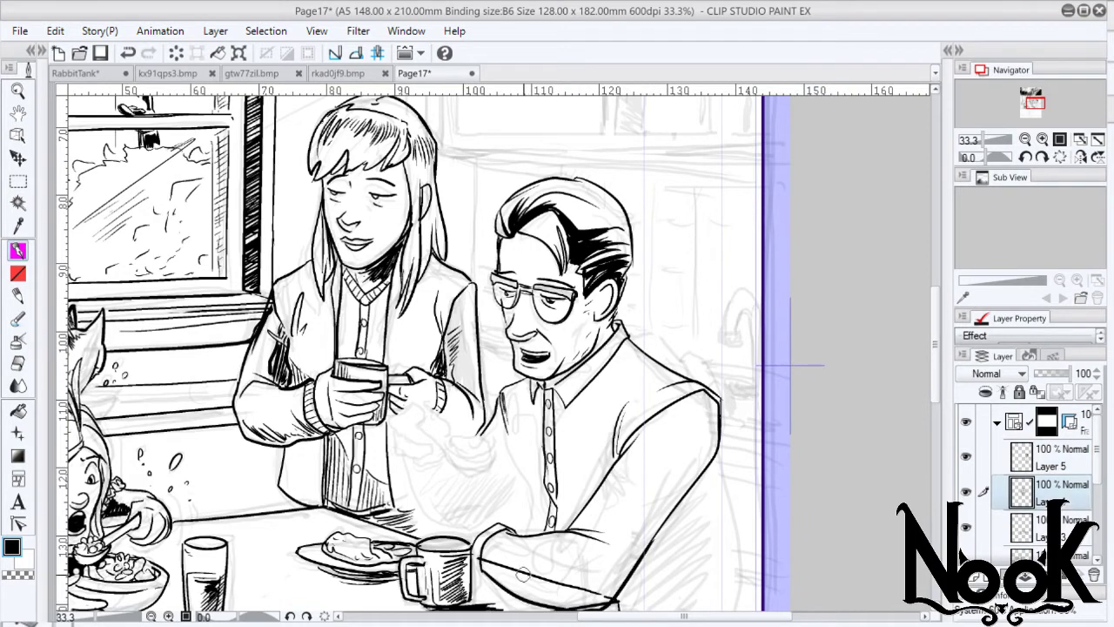
- Paint black shadows on the man's sleeve and shirt, and ink his other hand holding a spoonful of food
drag(705, 427, 609, 574)
mouse_move(484, 540)
mouse_down()
mouse_move(516, 547)
mouse_move(644, 522)
mouse_move(575, 487)
mouse_move(531, 453)
mouse_move(524, 431)
mouse_up()
mouse_move(448, 403)
mouse_down()
mouse_move(409, 452)
mouse_move(483, 454)
mouse_up()
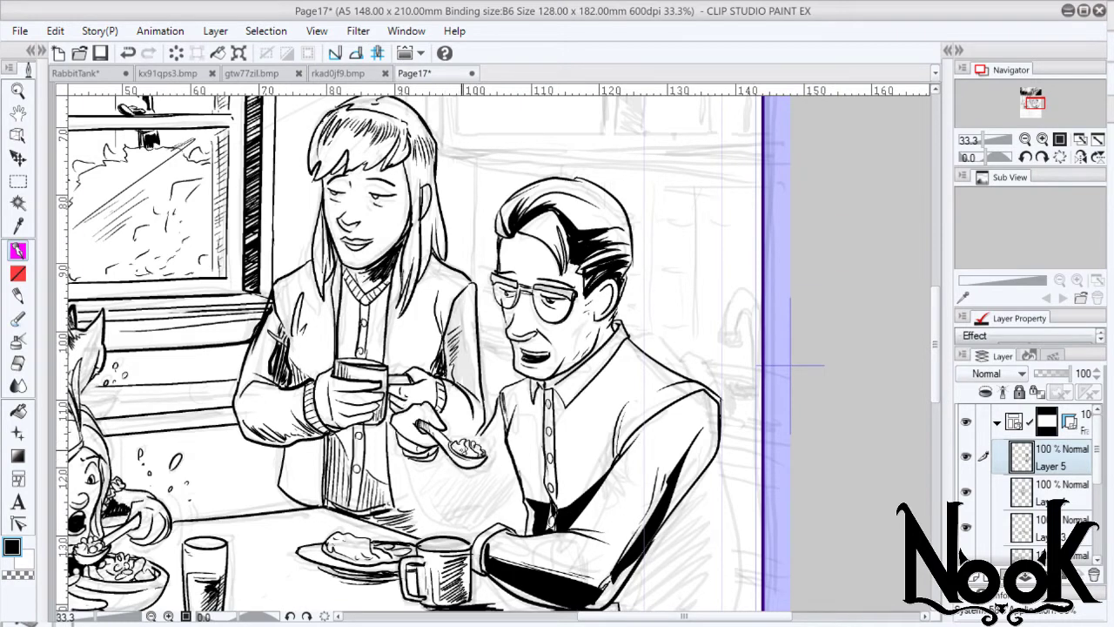
- Cross-hatch the man's raised forearm sleeve and hatch the shadow behind his spoon
mouse_move(409, 522)
mouse_down()
mouse_move(522, 462)
mouse_move(417, 436)
mouse_move(522, 522)
mouse_move(431, 409)
mouse_up()
mouse_move(409, 453)
mouse_down()
mouse_move(522, 488)
mouse_move(522, 409)
mouse_up()
key(ctrl+d)
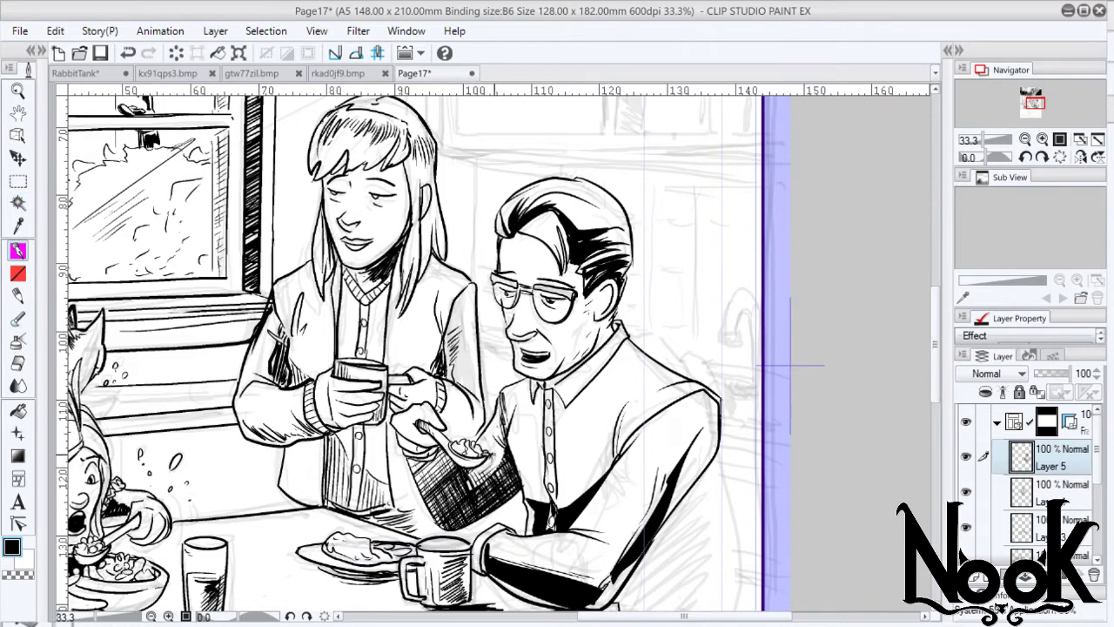
drag(443, 407, 480, 439)
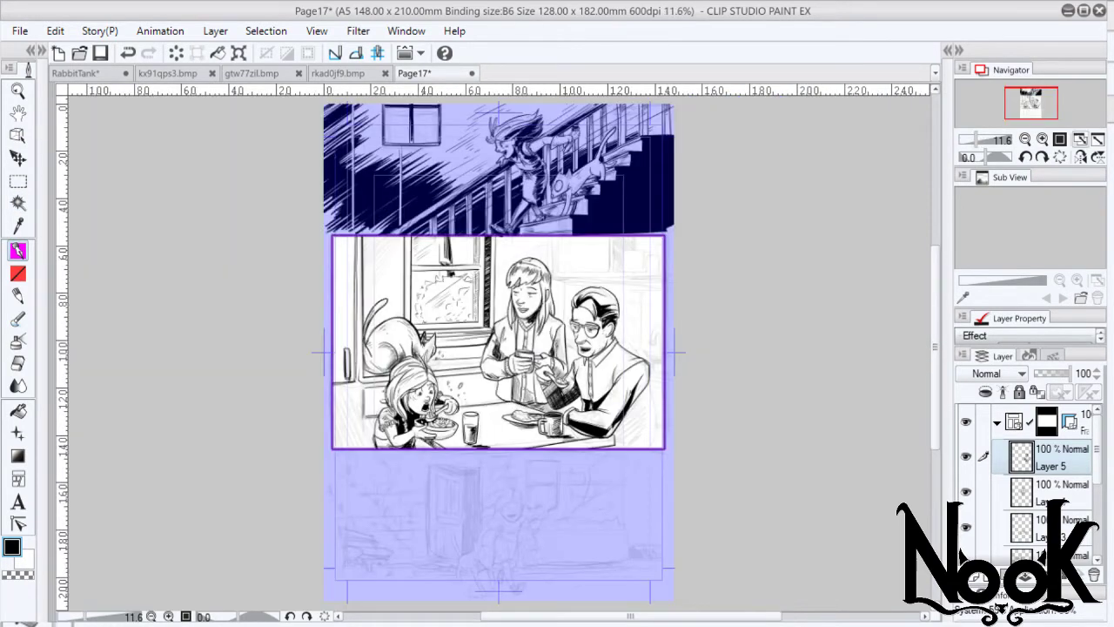
- Ink the man's back with solid black and edge hatching, and merge the two figure layers down into Layer 3
drag(790, 366, 734, 274)
drag(587, 259, 541, 298)
drag(549, 238, 492, 295)
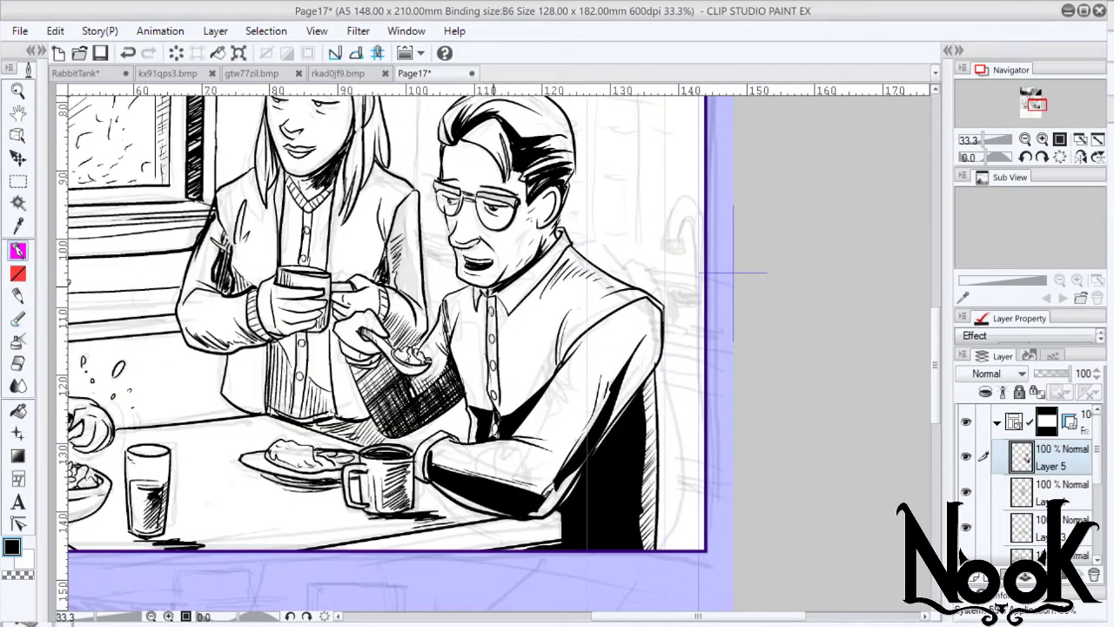
key(ctrl+e)
key(ctrl+e)
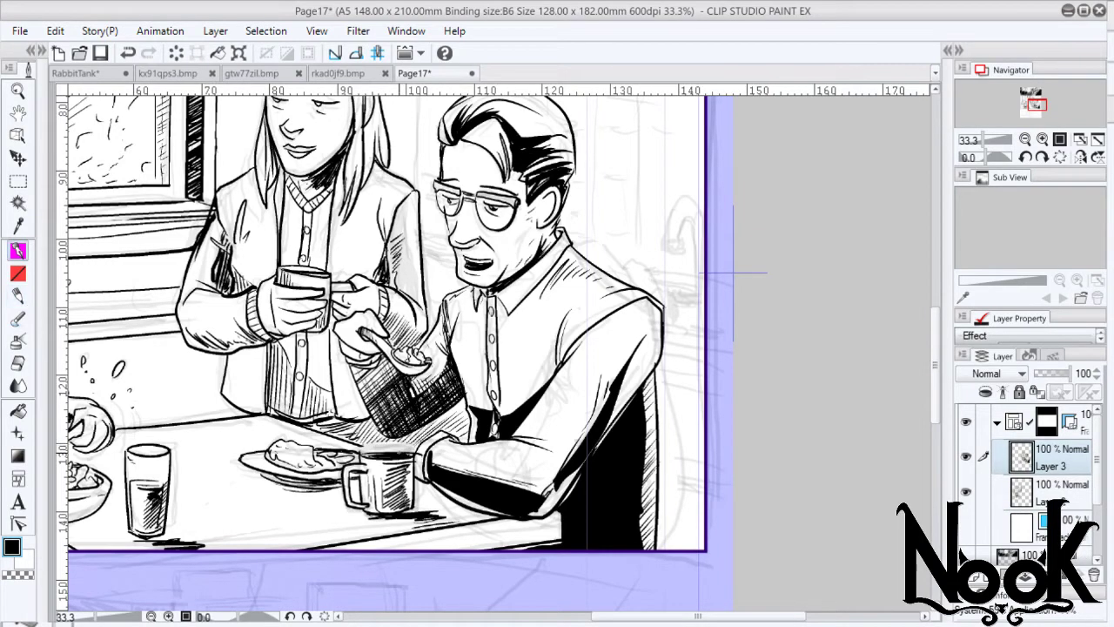
- Ink the wall cupboard with its door, round knob and bottom edge above the man on a new layer
scroll(734, 274, down, 1)
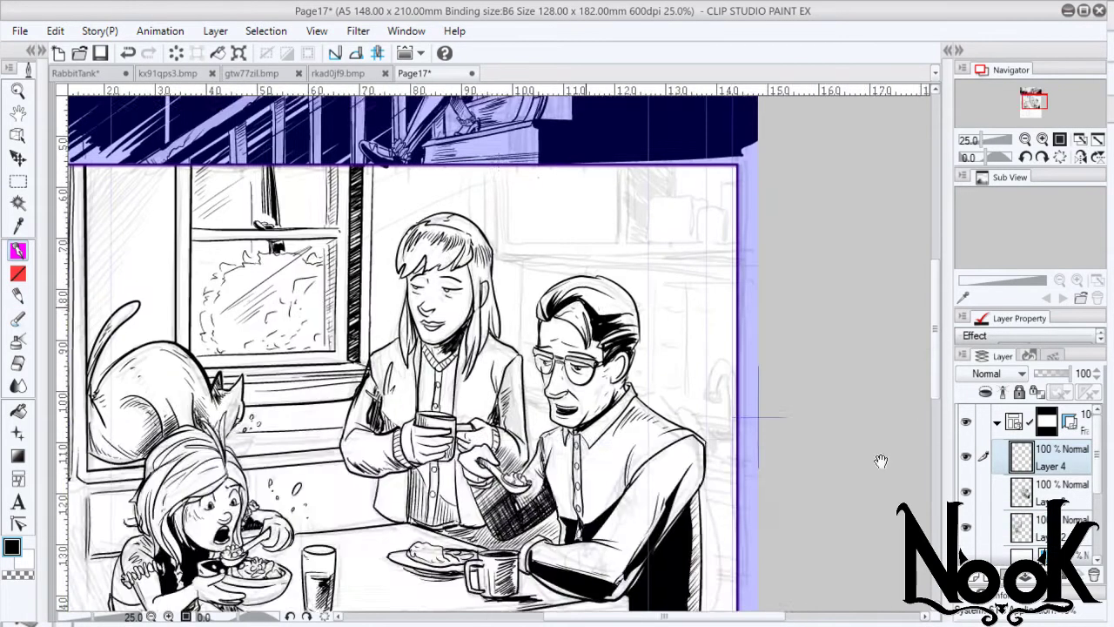
drag(733, 273, 814, 589)
key(ctrl+shift+n)
drag(564, 336, 564, 416)
drag(674, 336, 675, 413)
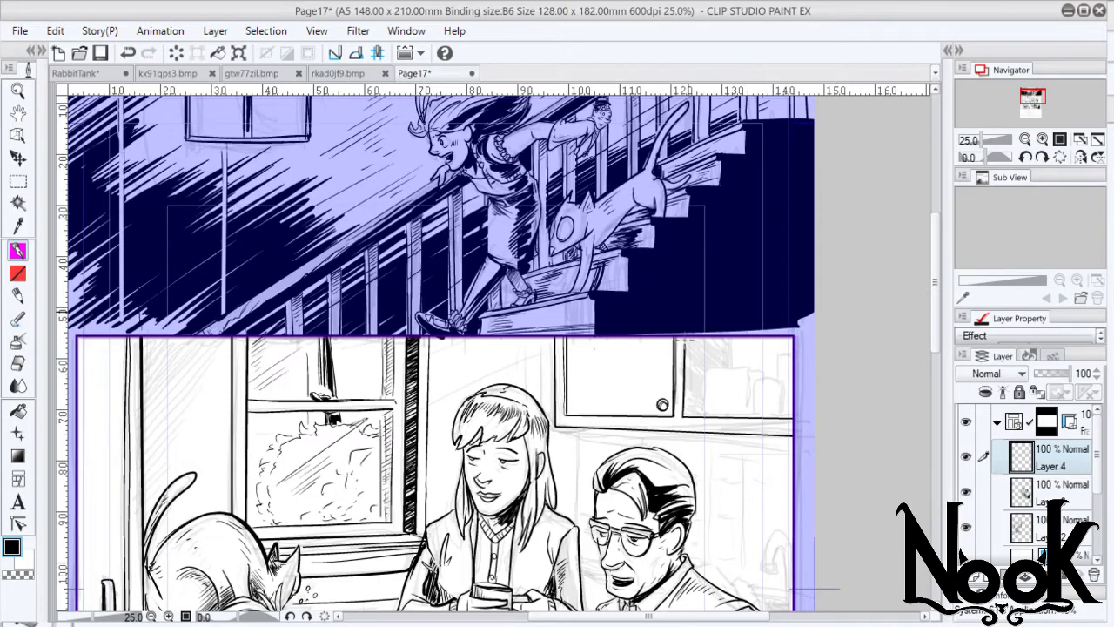
- Ink the box and jars on the open shelf, and shade its interior with solid black and hatching
drag(713, 378, 783, 409)
drag(778, 352, 787, 380)
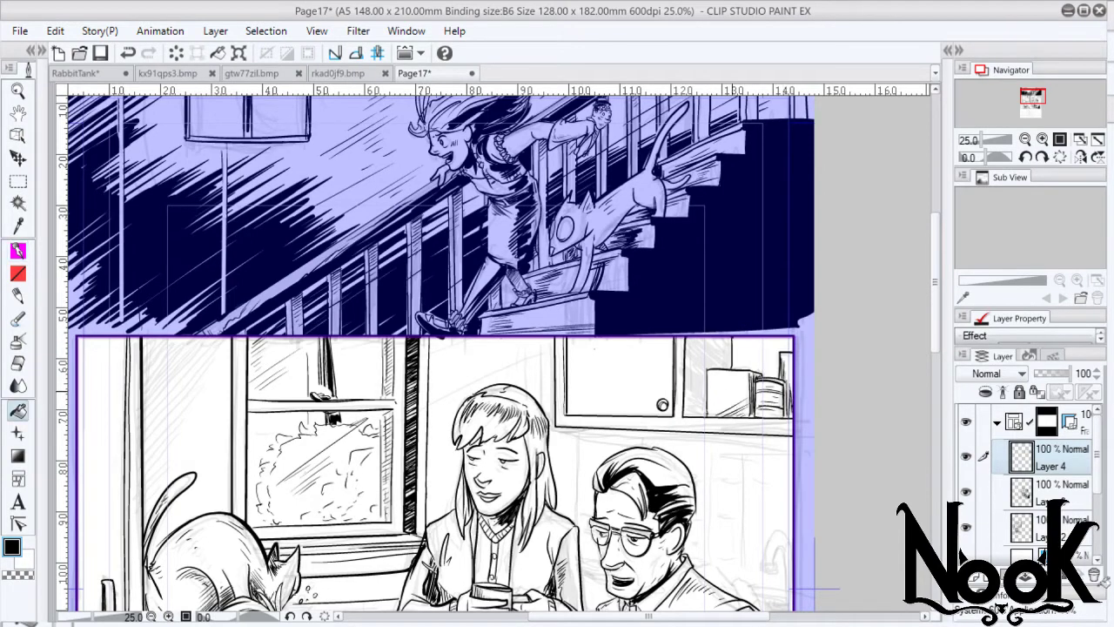
drag(736, 339, 788, 374)
- Ink the sink faucet and the dishes on the counter behind the man's shoulder
drag(709, 455, 740, 496)
drag(766, 557, 759, 461)
mouse_move(753, 470)
mouse_down()
mouse_move(762, 522)
mouse_move(783, 533)
mouse_up()
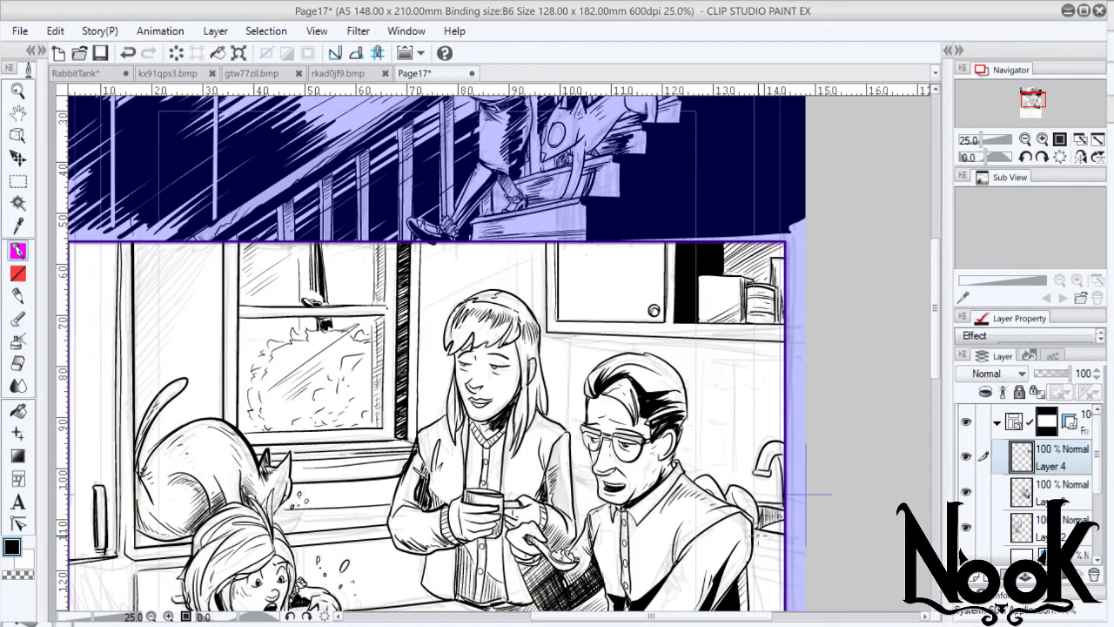
- Finish the faucet, hatch the counter front behind the man's back, and merge the kitchen inking layers
drag(770, 489, 768, 509)
drag(784, 522, 656, 382)
mouse_move(636, 435)
mouse_down()
mouse_move(644, 557)
mouse_move(653, 522)
mouse_up()
drag(626, 431, 657, 461)
key(ctrl+e)
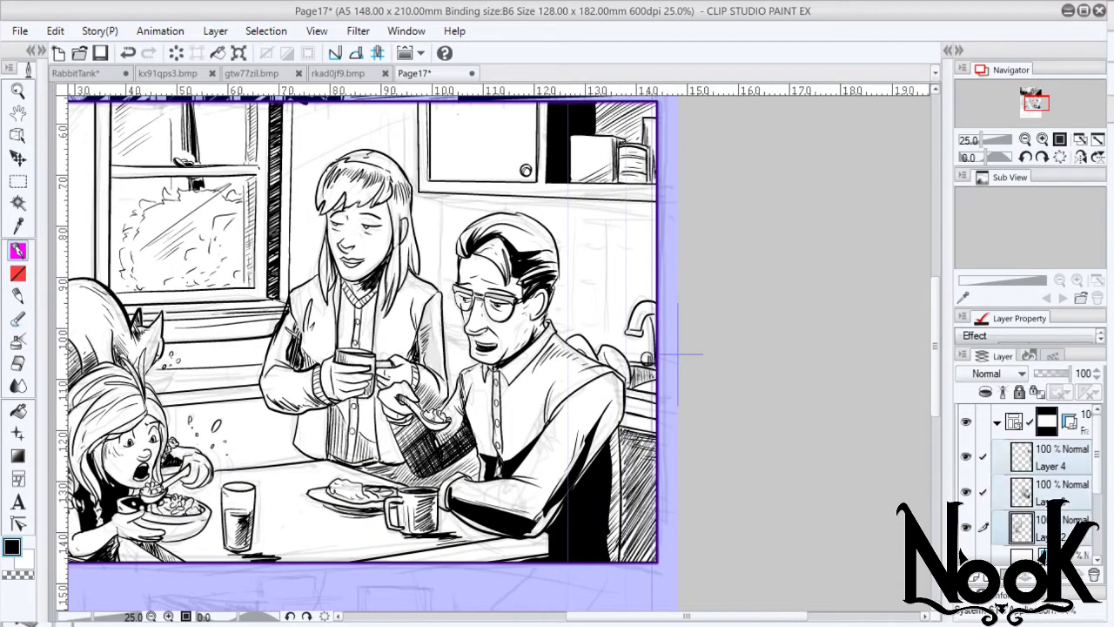
- Ink broken tile lines on the wall behind the man and merge them down into Layer 2
mouse_move(470, 261)
mouse_down()
mouse_move(466, 296)
mouse_move(610, 288)
mouse_move(586, 393)
mouse_up()
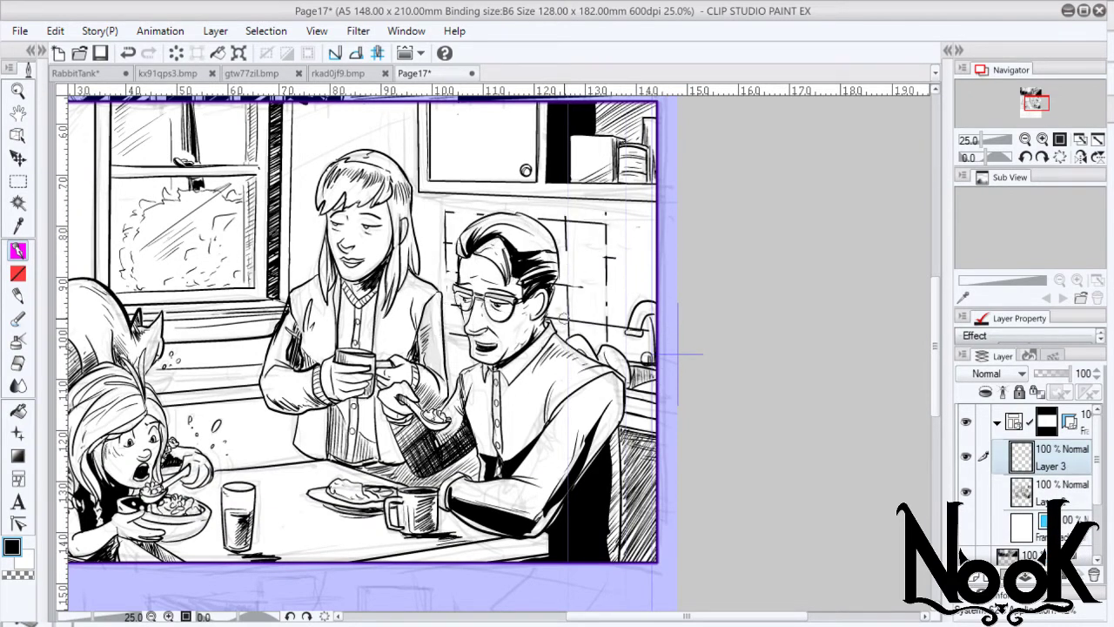
key(ctrl+0)
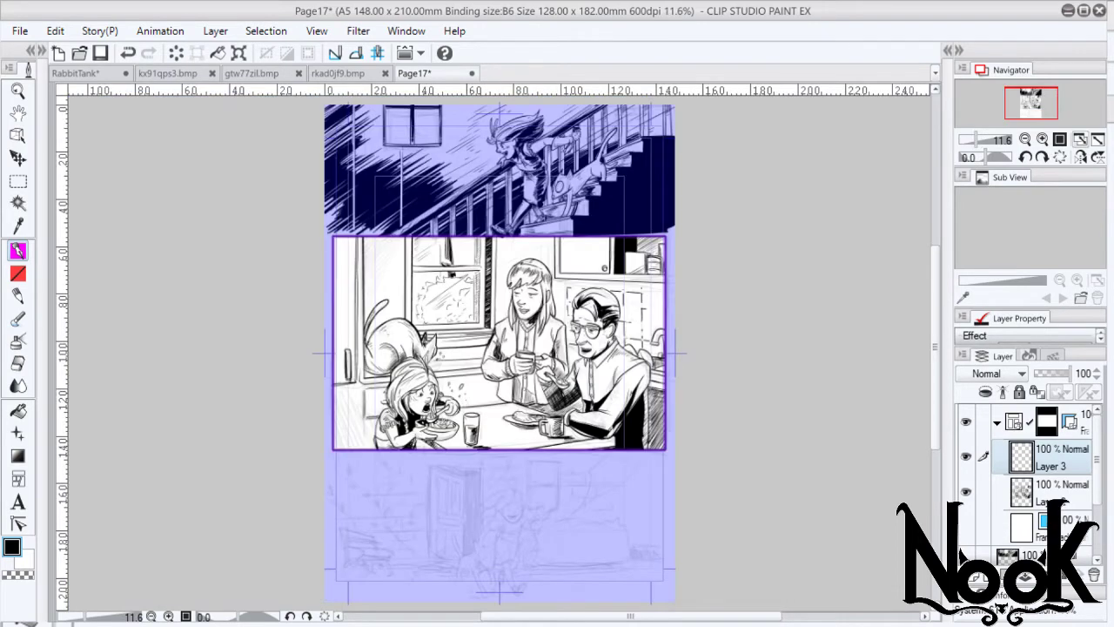
key(ctrl+e)
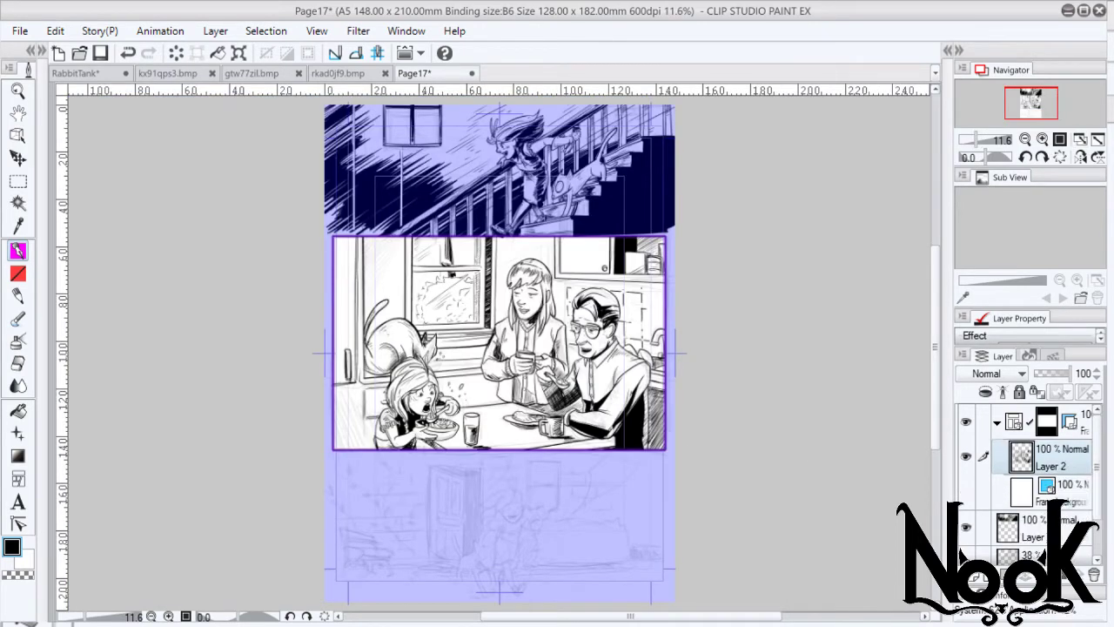
- Shade the tiled wall around the man's head with vertical hatching on a new layer, and darken the faucet
key(ctrl+shift+n)
key(ctrl+plus)
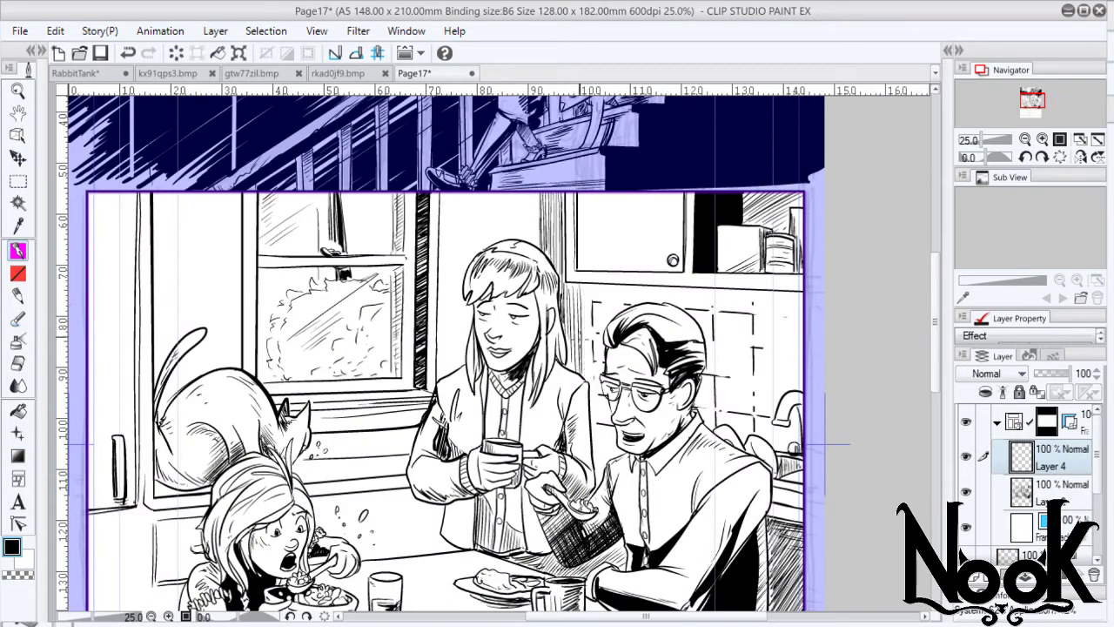
drag(587, 287, 586, 388)
drag(599, 307, 598, 329)
drag(599, 397, 599, 421)
drag(606, 425, 605, 484)
drag(722, 315, 722, 341)
drag(703, 379, 703, 406)
drag(726, 350, 725, 378)
drag(729, 382, 729, 407)
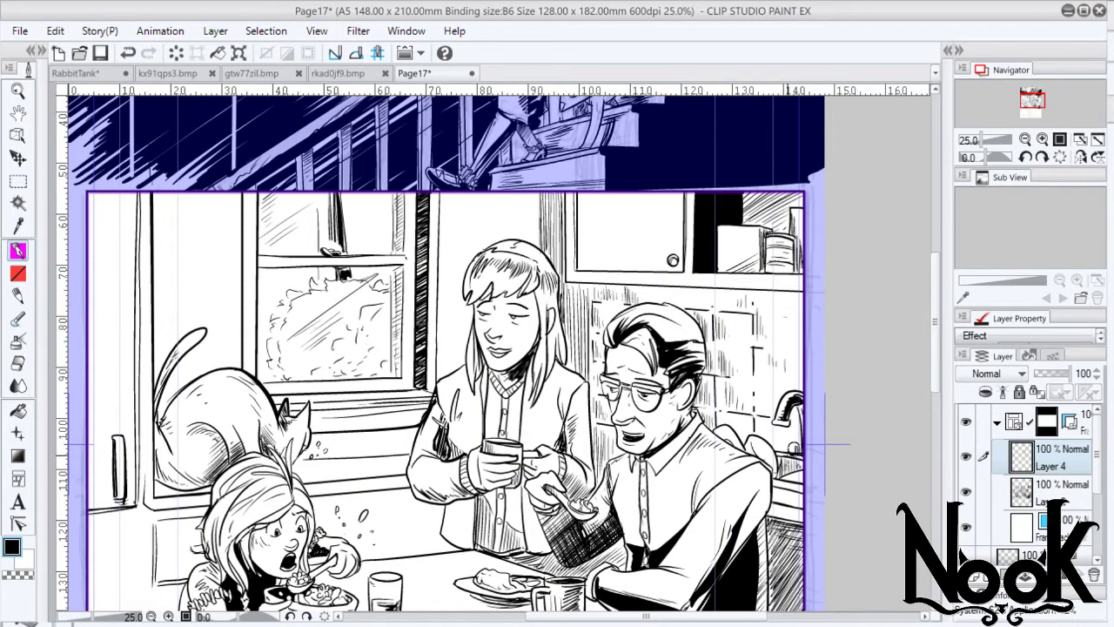
- Ink the garden bench in the bottom panel on a new layer, with its slats, armrests and curved legs
key(ctrl+minus)
key(ctrl+plus)
drag(126, 342, 205, 354)
drag(134, 361, 208, 377)
drag(143, 379, 213, 383)
drag(138, 379, 179, 404)
drag(148, 384, 246, 402)
drag(145, 405, 223, 407)
drag(140, 375, 136, 444)
drag(171, 407, 188, 446)
drag(235, 407, 242, 442)
drag(201, 398, 191, 438)
mouse_move(148, 409)
mouse_down()
mouse_move(140, 426)
mouse_move(223, 406)
mouse_up()
drag(207, 402, 230, 409)
drag(237, 409, 240, 438)
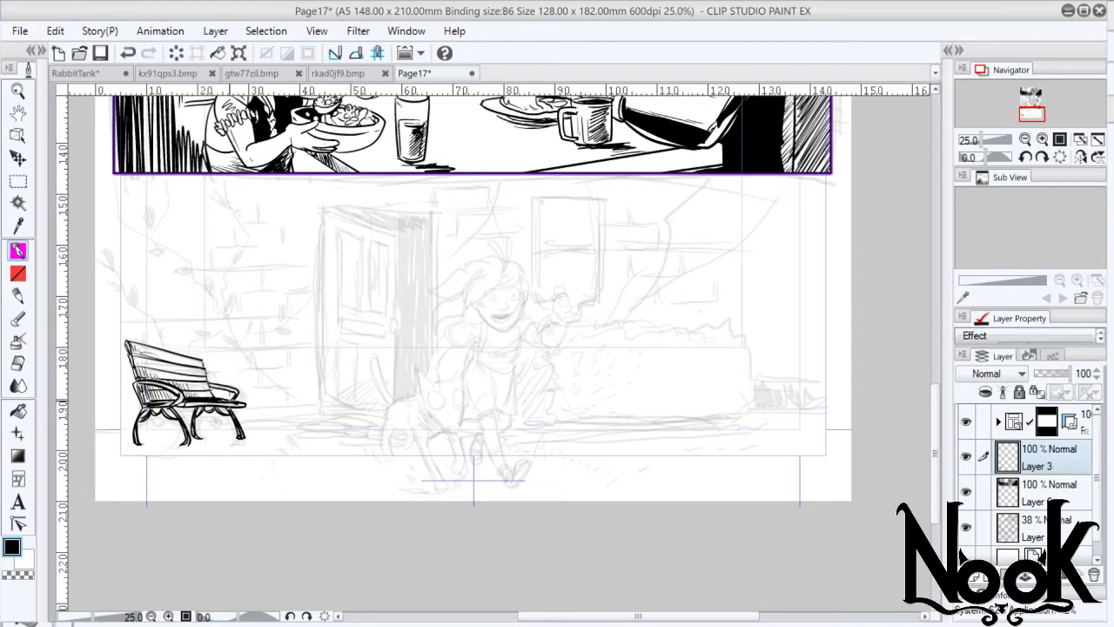
- Ink the base lines of the house wall and the grass around the bench on a new layer
key(ctrl+shift+n)
drag(94, 426, 851, 413)
drag(759, 414, 315, 423)
drag(94, 404, 320, 400)
mouse_move(126, 450)
mouse_down()
mouse_move(165, 431)
mouse_move(222, 433)
mouse_up()
- Ink the door frame and the open door's edge, and fill the doorway opening with solid black
mouse_move(266, 453)
mouse_down()
mouse_move(318, 416)
mouse_move(323, 206)
mouse_up()
mouse_move(324, 206)
mouse_down()
mouse_move(437, 206)
mouse_move(437, 369)
mouse_up()
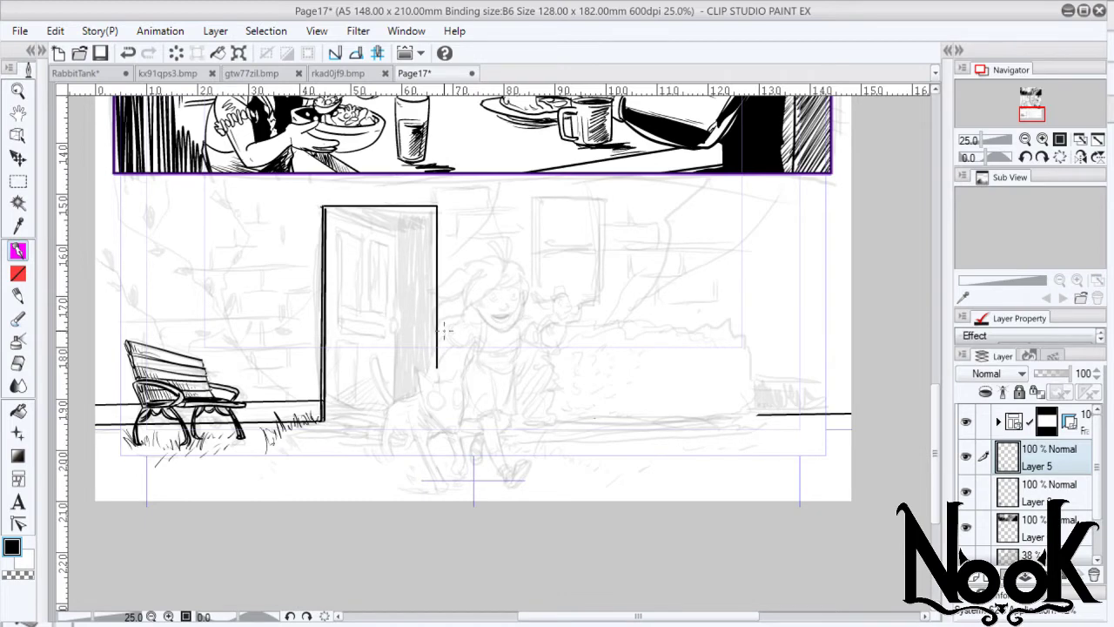
drag(397, 233, 399, 320)
key(g)
click(418, 287)
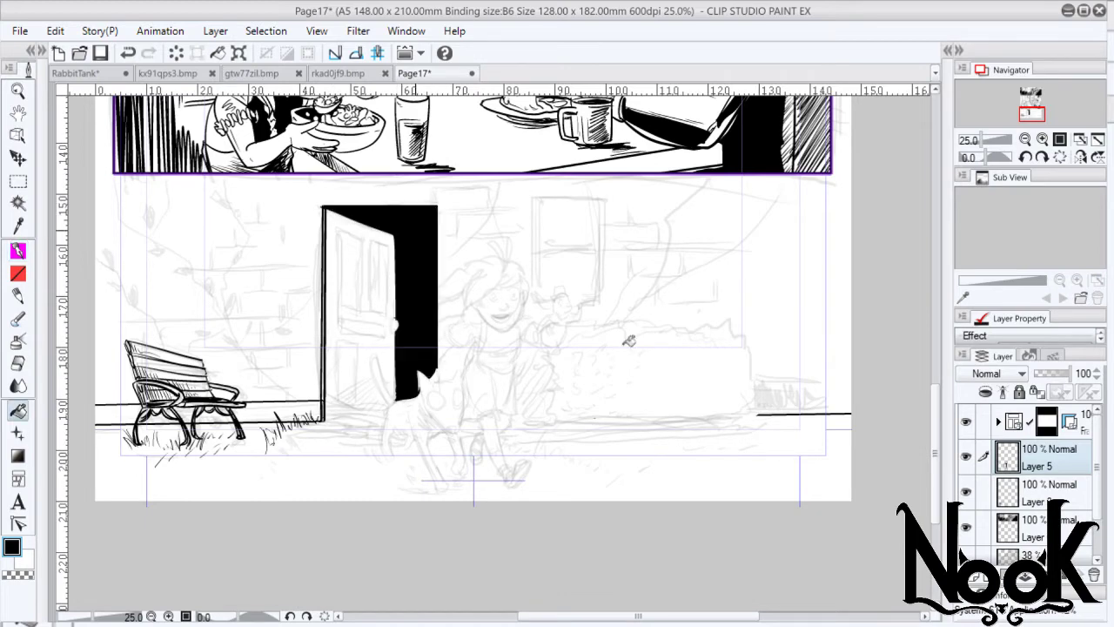
- Ink the knob and lock plate on the open door, and shade the bench with hatching
scroll(403, 282, up, 2)
key(p)
mouse_move(371, 348)
mouse_down()
mouse_move(373, 404)
mouse_move(719, 259)
mouse_up()
click(1049, 493)
drag(221, 342, 256, 362)
drag(284, 365, 337, 395)
drag(211, 419, 232, 448)
drag(221, 418, 284, 428)
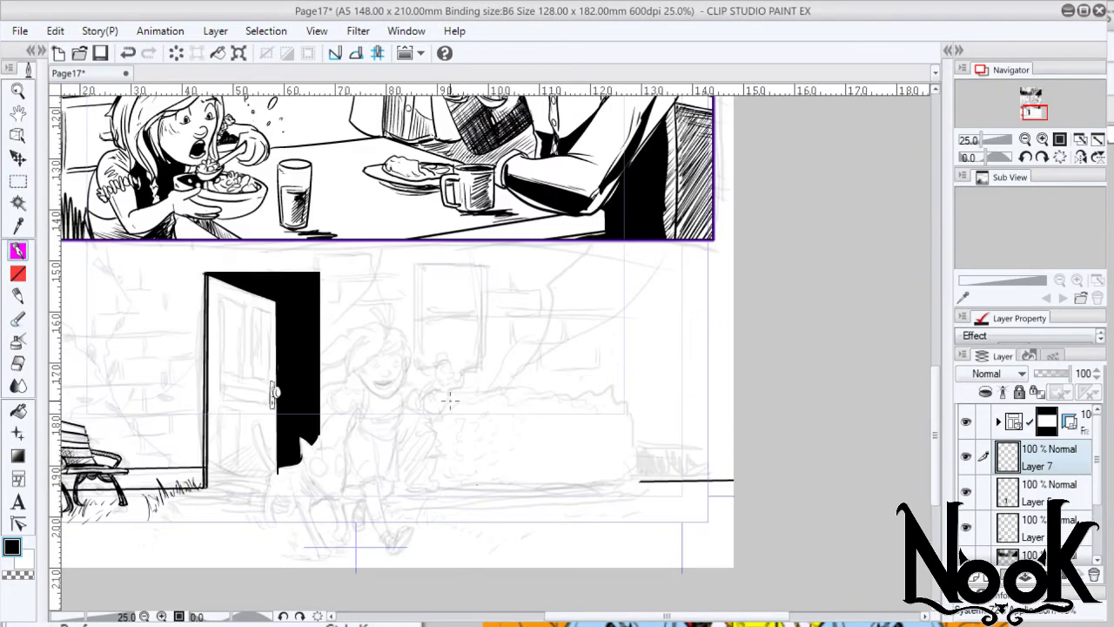
- Ink the hedge with its ragged leafy outline, base stones, round flowers and grassy shading, plus the wall base beside it
mouse_move(449, 398)
mouse_down()
mouse_move(644, 461)
mouse_move(645, 481)
mouse_up()
drag(487, 493, 667, 479)
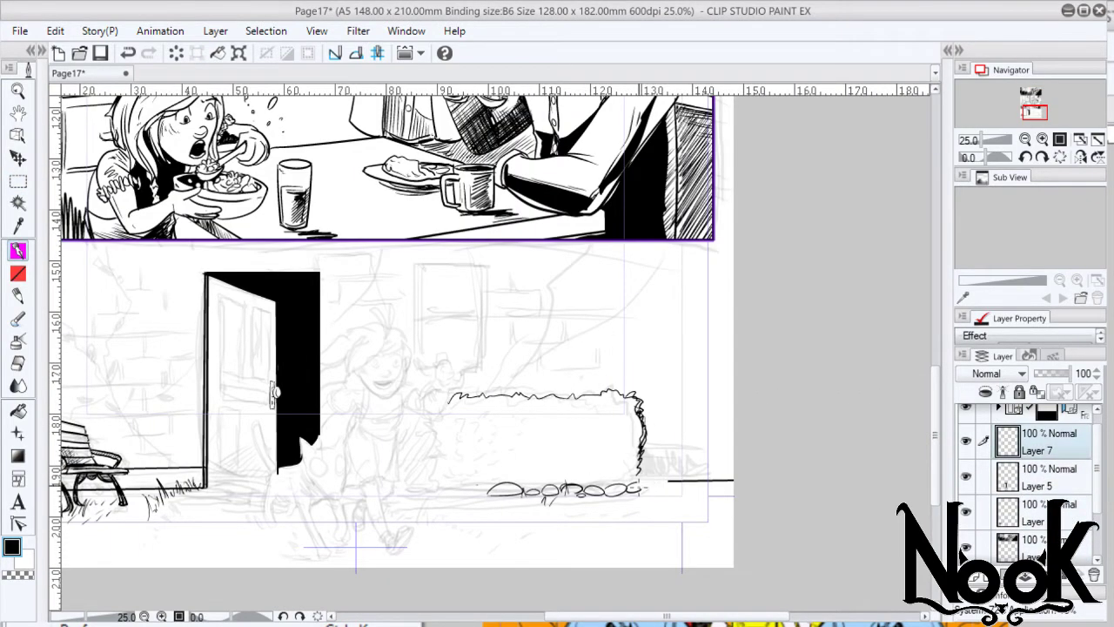
mouse_move(427, 488)
mouse_down()
mouse_move(532, 487)
mouse_move(571, 441)
mouse_up()
drag(614, 443, 629, 428)
drag(599, 477, 620, 467)
drag(625, 465, 640, 447)
drag(536, 480, 564, 466)
drag(566, 462, 607, 442)
drag(452, 484, 481, 456)
drag(517, 482, 535, 458)
drag(607, 416, 614, 408)
drag(440, 484, 462, 454)
mouse_move(523, 484)
mouse_down()
mouse_move(557, 452)
mouse_move(627, 446)
mouse_up()
drag(644, 462, 734, 461)
- Ink the house window with frame, sill, curtains and black panes on a new layer, and merge it down
key(ctrl+shift+n)
mouse_move(414, 263)
mouse_down()
mouse_move(484, 267)
mouse_move(413, 365)
mouse_move(485, 365)
mouse_up()
drag(418, 269, 447, 310)
mouse_move(447, 269)
mouse_down()
mouse_move(481, 314)
mouse_move(479, 359)
mouse_up()
drag(465, 272, 475, 358)
mouse_move(422, 318)
mouse_down()
mouse_move(487, 367)
mouse_move(423, 277)
mouse_up()
key(ctrl+e)
key(ctrl+e)
- Ink the brick courses on the wall between the bench and the door, and the lintel above the doorway
drag(340, 187, 379, 276)
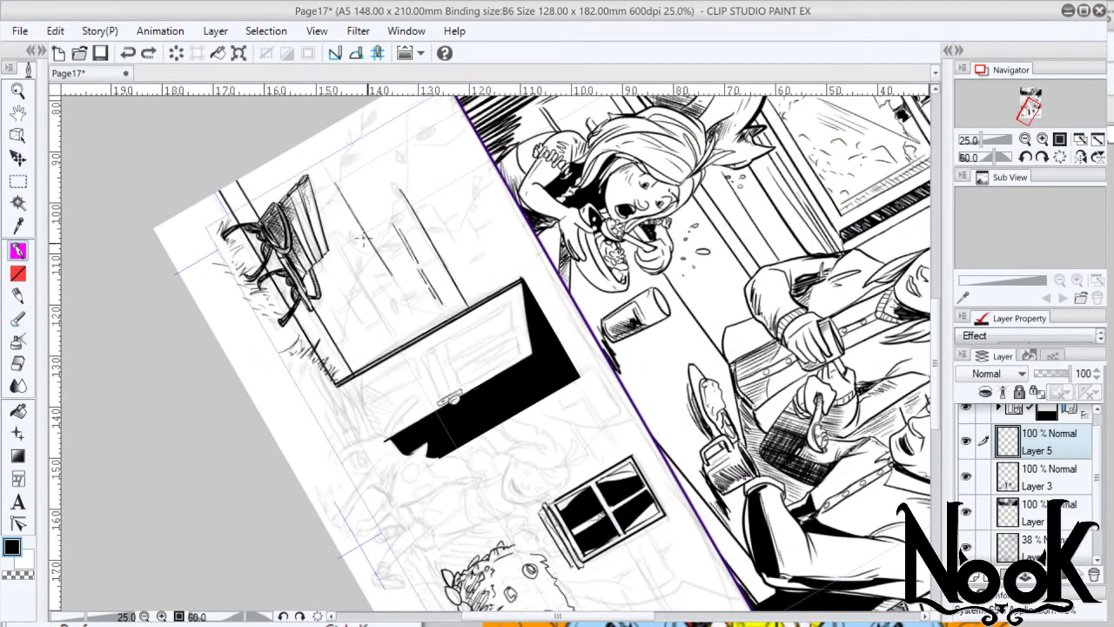
drag(331, 228, 369, 315)
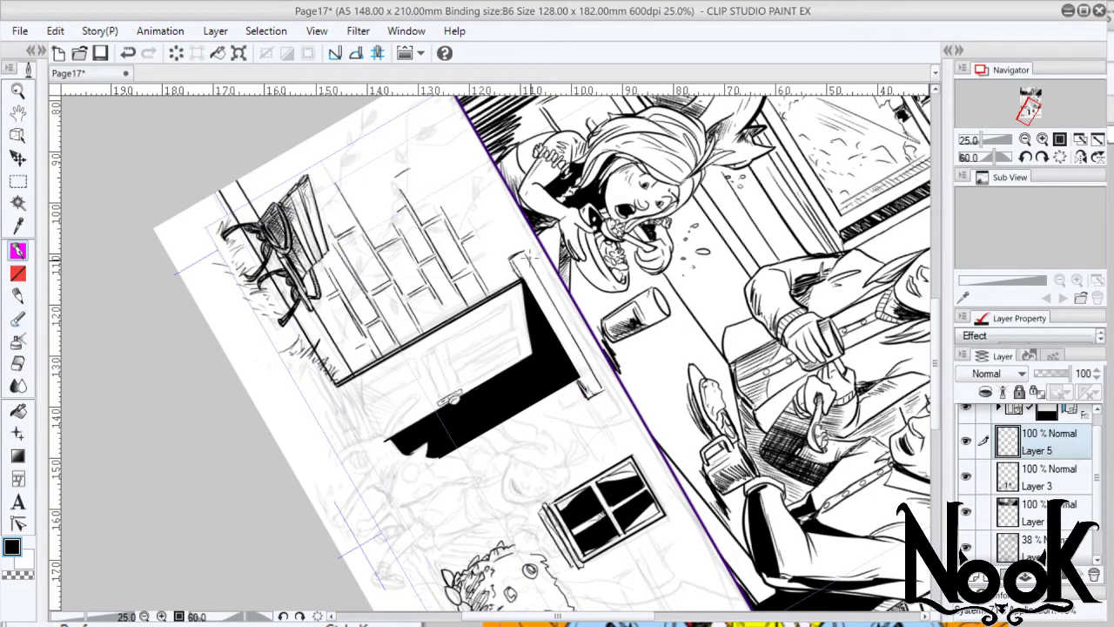
mouse_move(591, 391)
mouse_down()
mouse_move(374, 252)
mouse_move(368, 303)
mouse_up()
- Ink the brick pattern on the wall around the window and beside the doorway
drag(402, 390, 470, 512)
drag(376, 400, 439, 507)
drag(426, 379, 493, 492)
drag(351, 416, 418, 515)
drag(357, 420, 411, 508)
drag(407, 401, 456, 477)
drag(470, 409, 503, 468)
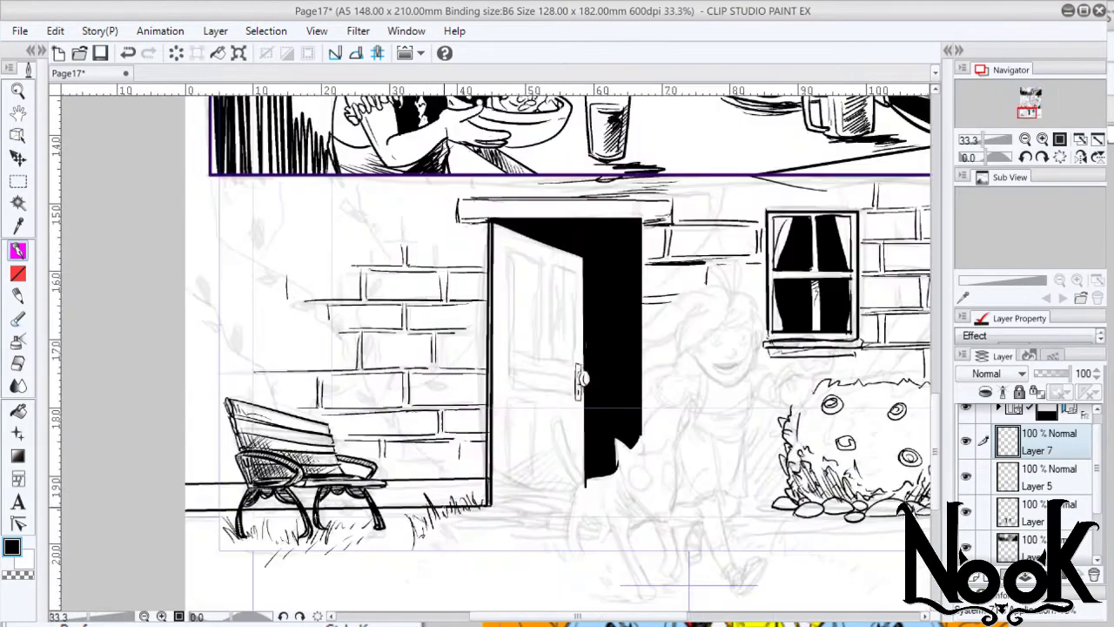
- Ink the two main vine stems running down the wall above the bench on a new layer
drag(272, 178, 439, 479)
drag(186, 187, 348, 366)
drag(270, 179, 287, 213)
drag(287, 213, 396, 435)
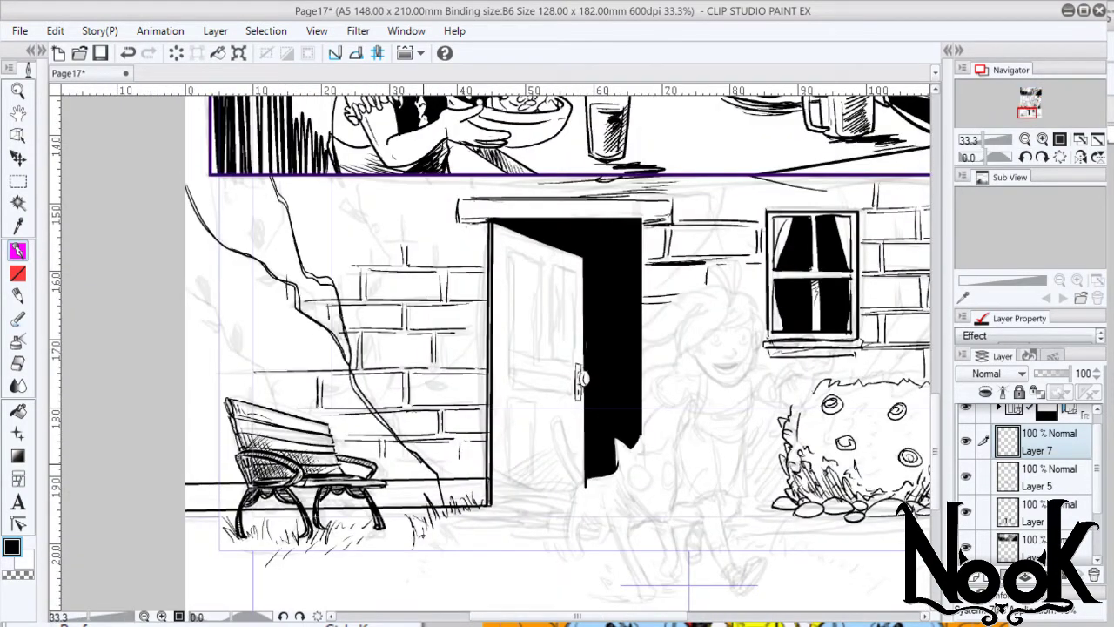
- Ink the vine branches beside the door frame and behind the bench, with leaves along their lower parts
mouse_move(479, 228)
mouse_down()
mouse_move(379, 405)
mouse_move(391, 378)
mouse_up()
drag(261, 291, 186, 418)
drag(202, 283, 235, 344)
drag(370, 416, 409, 437)
drag(402, 461, 448, 501)
drag(425, 322, 388, 361)
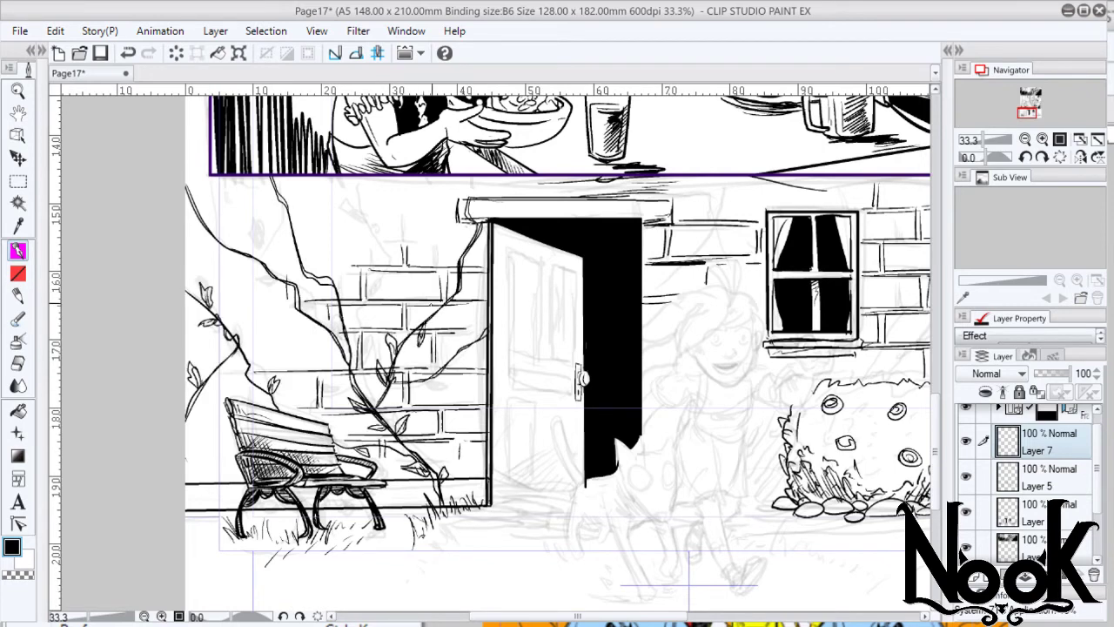
- Ink another vine descending from the panel's upper edge beside the lintel, and add leaves to the upper stems
drag(461, 176, 345, 322)
drag(275, 207, 304, 253)
drag(202, 231, 265, 277)
drag(350, 205, 380, 231)
drag(387, 215, 414, 241)
drag(367, 297, 400, 280)
drag(439, 200, 442, 218)
drag(266, 264, 238, 275)
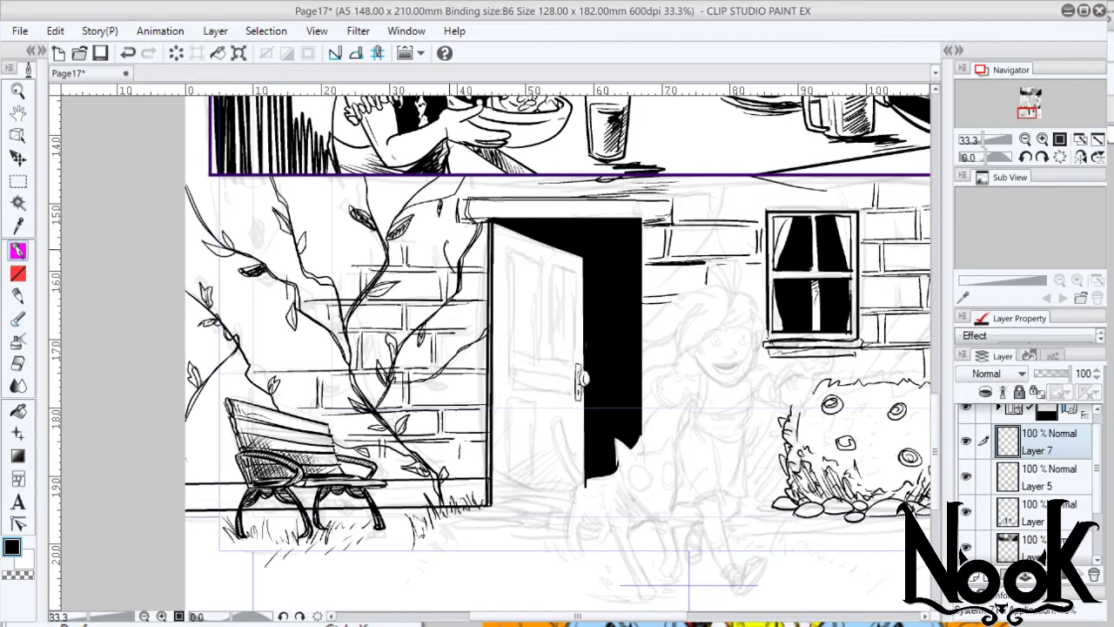
- Add more leaves near the door frame, a vine behind the bench, and loose grass strokes around the bench's feet
drag(460, 263, 473, 290)
drag(444, 242, 456, 272)
drag(449, 324, 461, 356)
drag(209, 448, 186, 517)
drag(244, 540, 226, 573)
drag(409, 510, 394, 547)
drag(364, 548, 355, 580)
- Ink the leafy vines on the wall between doorway and window, and strengthen the lintel's outline
mouse_move(609, 348)
mouse_down()
mouse_move(486, 435)
mouse_move(376, 386)
mouse_up()
drag(503, 209, 414, 332)
drag(461, 209, 437, 254)
mouse_move(228, 228)
mouse_down()
mouse_move(443, 230)
mouse_move(442, 254)
mouse_up()
drag(461, 209, 416, 336)
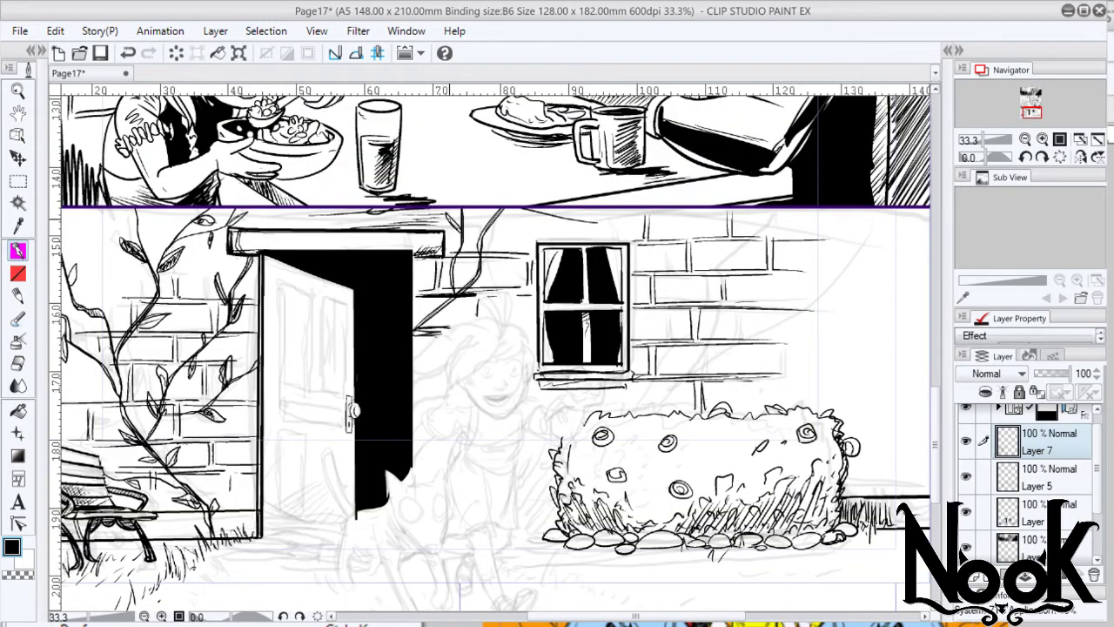
drag(452, 247, 520, 218)
drag(423, 324, 453, 312)
- Thicken the hedge's top edge and ink leafy vines climbing the brick wall between the hedge and the panel's upper edge
drag(601, 416, 811, 409)
drag(663, 411, 866, 208)
drag(662, 414, 704, 209)
drag(615, 208, 710, 294)
drag(721, 228, 735, 285)
drag(618, 209, 643, 237)
drag(670, 310, 714, 245)
drag(754, 209, 709, 281)
drag(661, 413, 694, 331)
- Ink the long vine stems hanging down the bare wall beyond the hedge
drag(831, 288, 923, 487)
drag(783, 365, 619, 359)
drag(748, 278, 731, 488)
drag(661, 270, 627, 396)
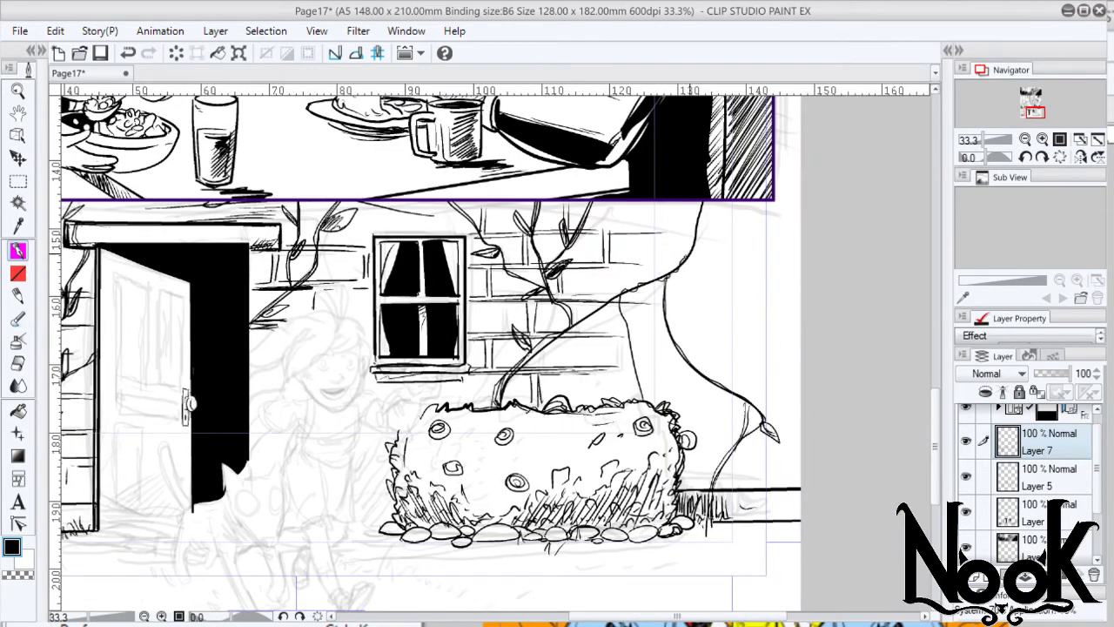
- Add leaves to the vines beyond the hedge, and hatch the bare wall and its base there
drag(618, 327, 644, 388)
drag(683, 304, 671, 341)
drag(701, 213, 674, 335)
drag(731, 391, 799, 308)
drag(679, 517, 771, 491)
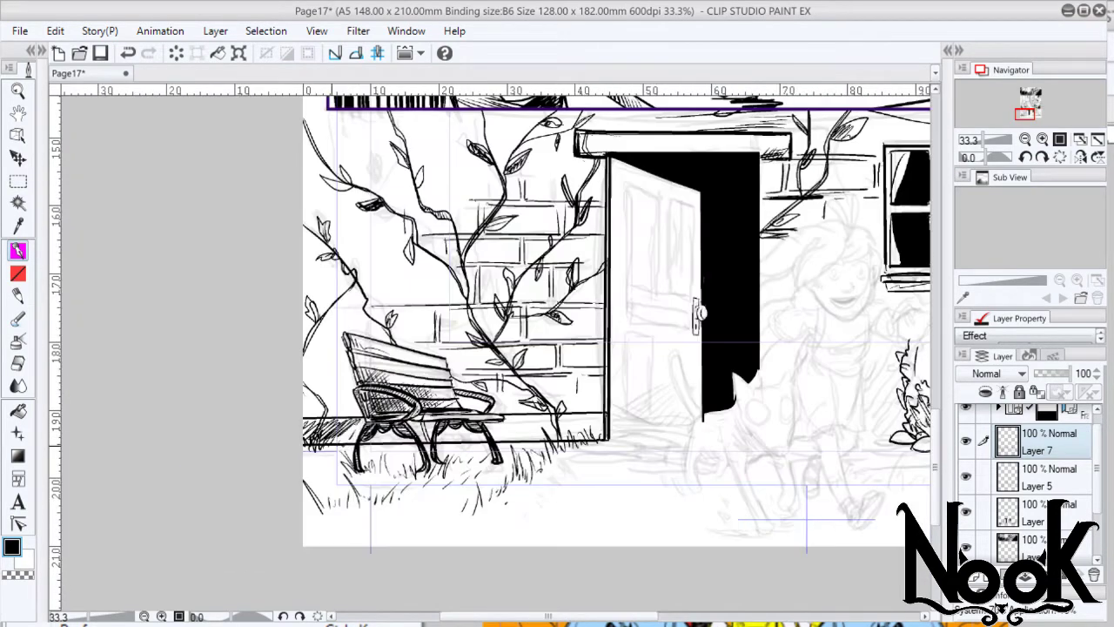
- Hatch the wall base behind the bench and ink the ground shadow beneath its legs
drag(538, 438, 593, 418)
drag(338, 448, 361, 420)
drag(363, 470, 427, 467)
drag(514, 437, 528, 428)
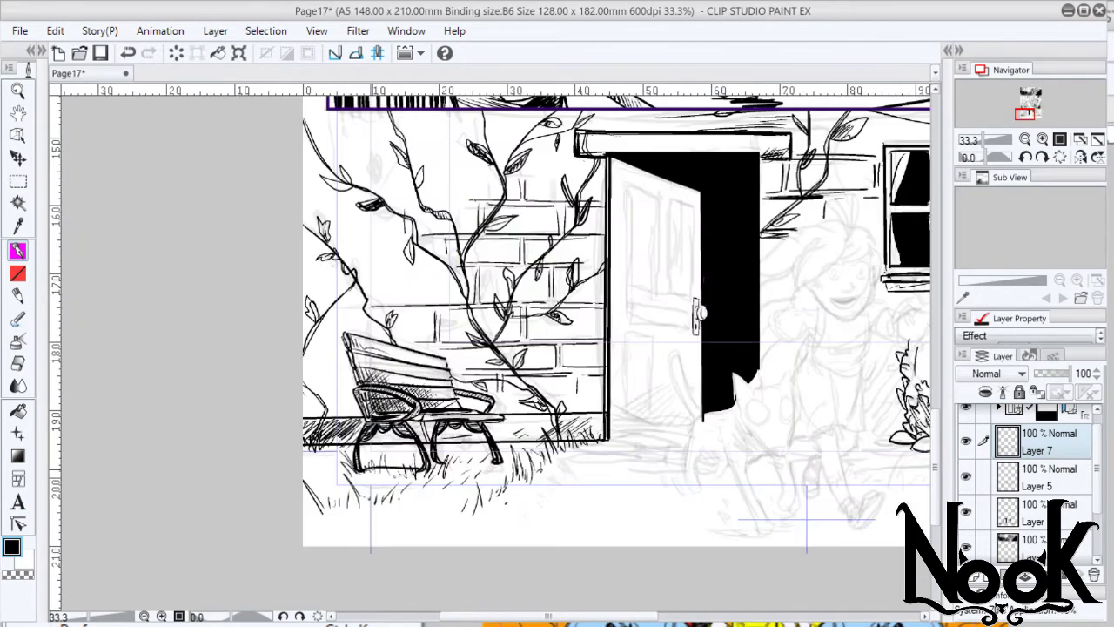
drag(312, 475, 510, 465)
drag(313, 480, 413, 474)
- Ink the open door's top edge, recessed panels and bottom edge, and shade its hinge side
drag(621, 180, 702, 186)
drag(694, 202, 696, 296)
drag(661, 195, 661, 298)
drag(625, 181, 625, 289)
drag(629, 296, 691, 306)
drag(654, 202, 653, 299)
drag(690, 205, 689, 307)
drag(630, 329, 630, 428)
drag(656, 339, 656, 421)
drag(611, 438, 696, 428)
drag(688, 335, 687, 423)
drag(615, 158, 615, 435)
- Add diagonal hatching across the bare wall beyond the hedge, and merge the background inking layers into Layer 3
key(ctrl+0)
scroll(837, 414, up, 2)
drag(783, 261, 731, 374)
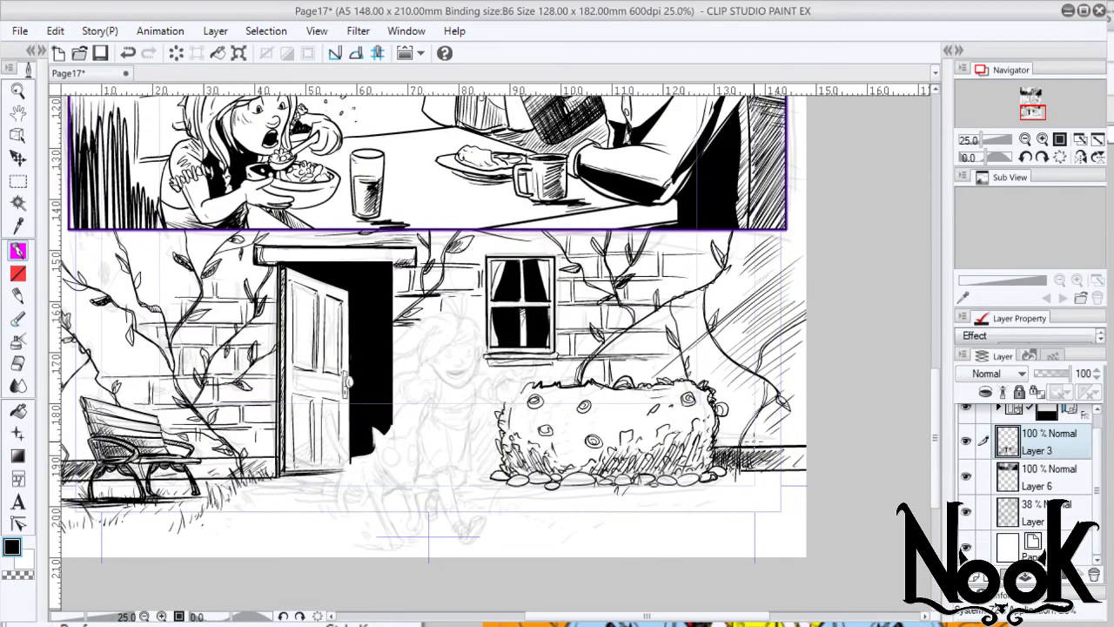
- Lower Layer 3's opacity to 24% and ink the running girl's hair, face, ruffled sleeve and arm on a new layer
mouse_move(350, 346)
mouse_down()
mouse_move(474, 305)
mouse_move(401, 376)
mouse_up()
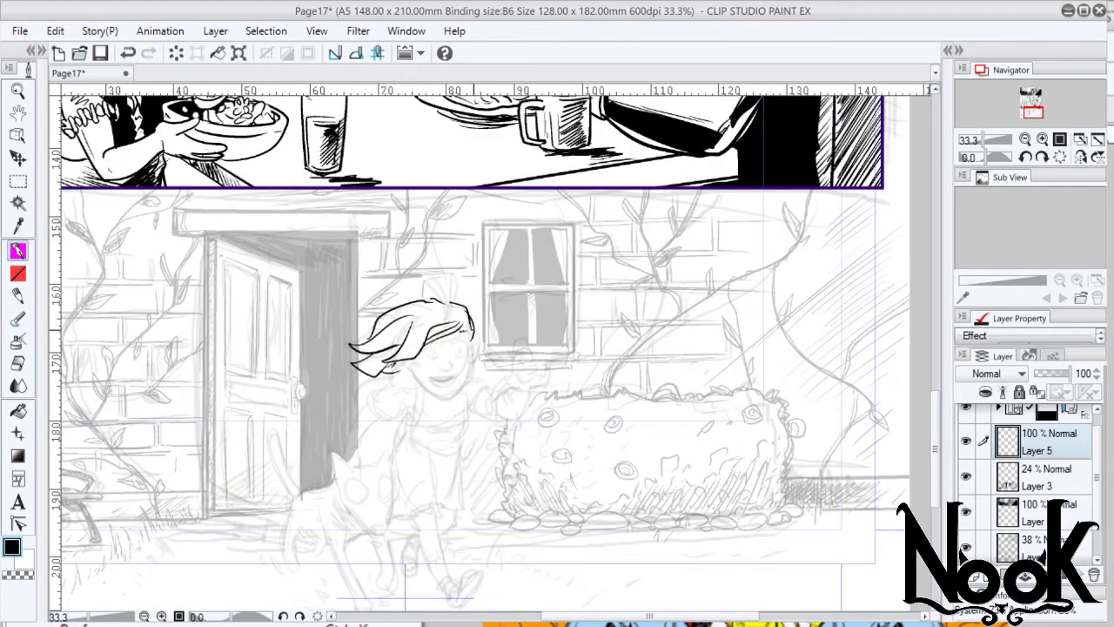
drag(473, 336, 422, 364)
drag(426, 286, 453, 308)
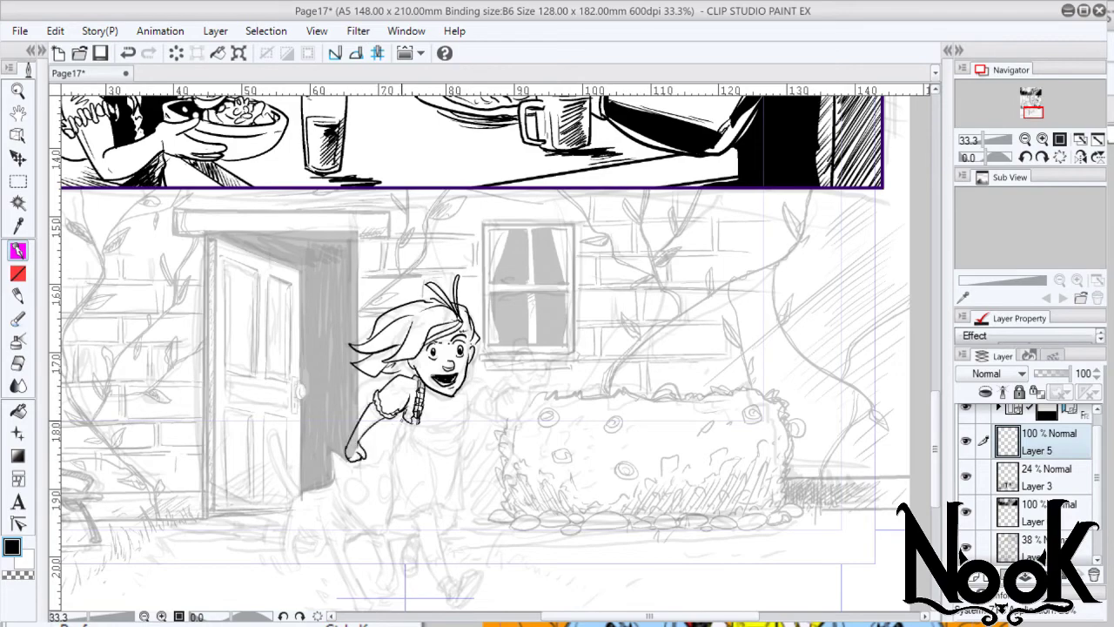
- Ink the running girl's dress bodice, straps, waistline and flaring skirt with its fold lines
drag(406, 432, 390, 463)
drag(468, 413, 464, 509)
drag(444, 447, 397, 475)
drag(423, 488, 399, 510)
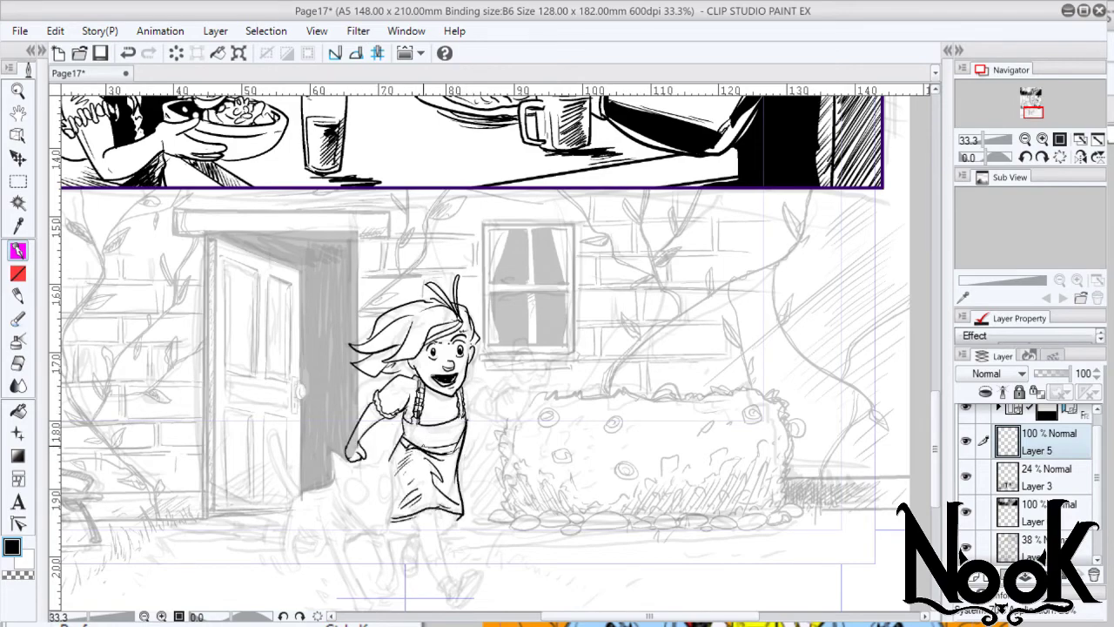
- Fill the shaded underside of the girl's hair black and ink her outstretched arm holding the doll
scroll(487, 348, down, 2)
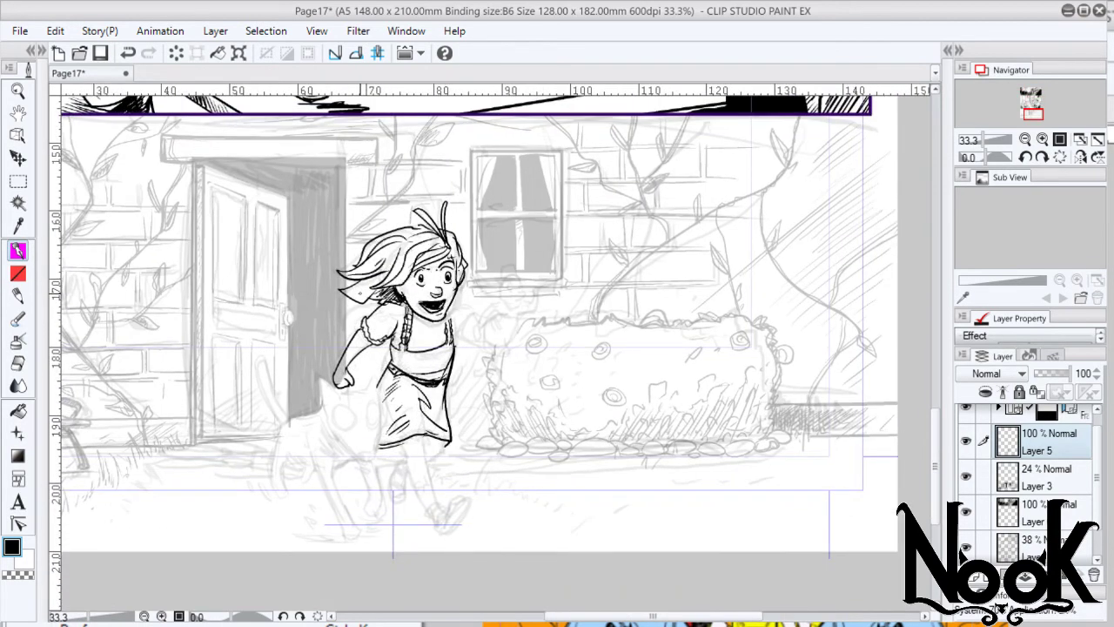
drag(385, 275, 348, 297)
drag(451, 306, 500, 357)
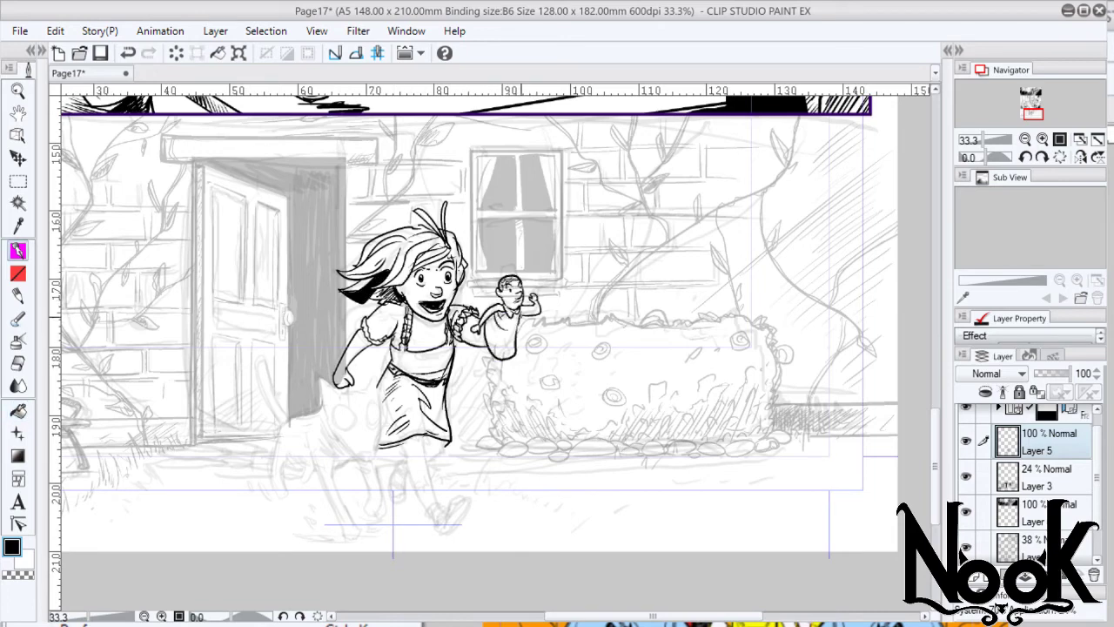
- Hatch shading on the girl's dress and ink her running legs, socks and black shoes
drag(393, 365, 448, 375)
drag(402, 442, 426, 513)
mouse_move(448, 444)
mouse_down()
mouse_move(435, 522)
mouse_move(470, 523)
mouse_up()
- Ink the cat's head, body, legs and tail on a new layer and merge it down into Layer 5
key(ctrl+shift+n)
mouse_move(322, 383)
mouse_down()
mouse_move(383, 444)
mouse_move(379, 462)
mouse_up()
drag(344, 409, 383, 422)
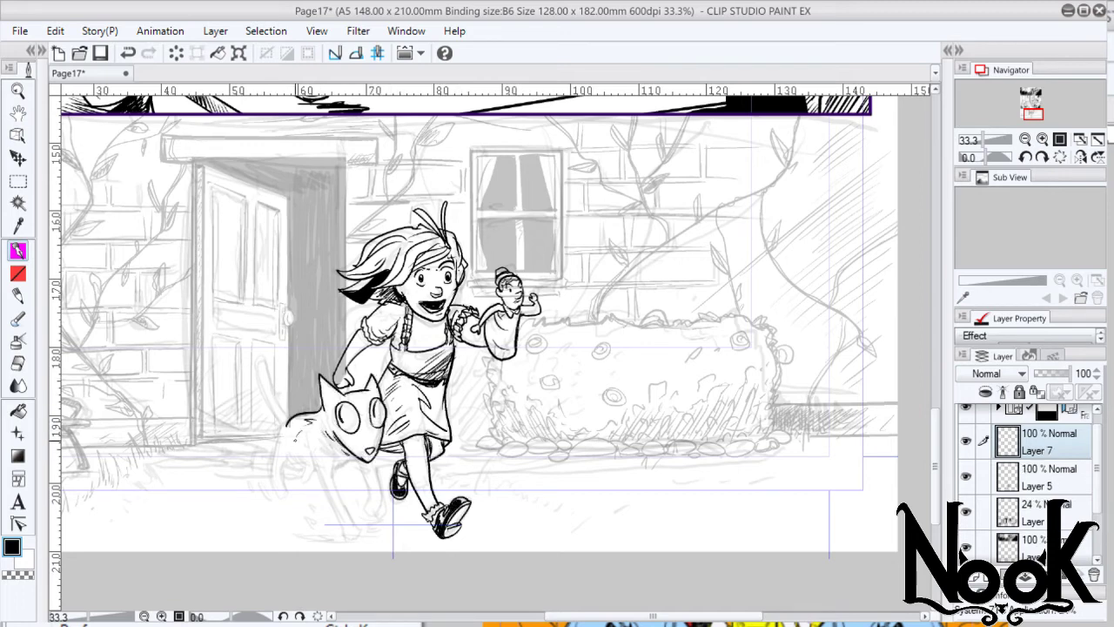
drag(315, 463, 345, 533)
drag(344, 498, 355, 525)
mouse_move(290, 421)
mouse_down()
mouse_move(319, 470)
mouse_move(272, 496)
mouse_move(282, 496)
mouse_up()
drag(292, 428, 259, 357)
key(ctrl+e)
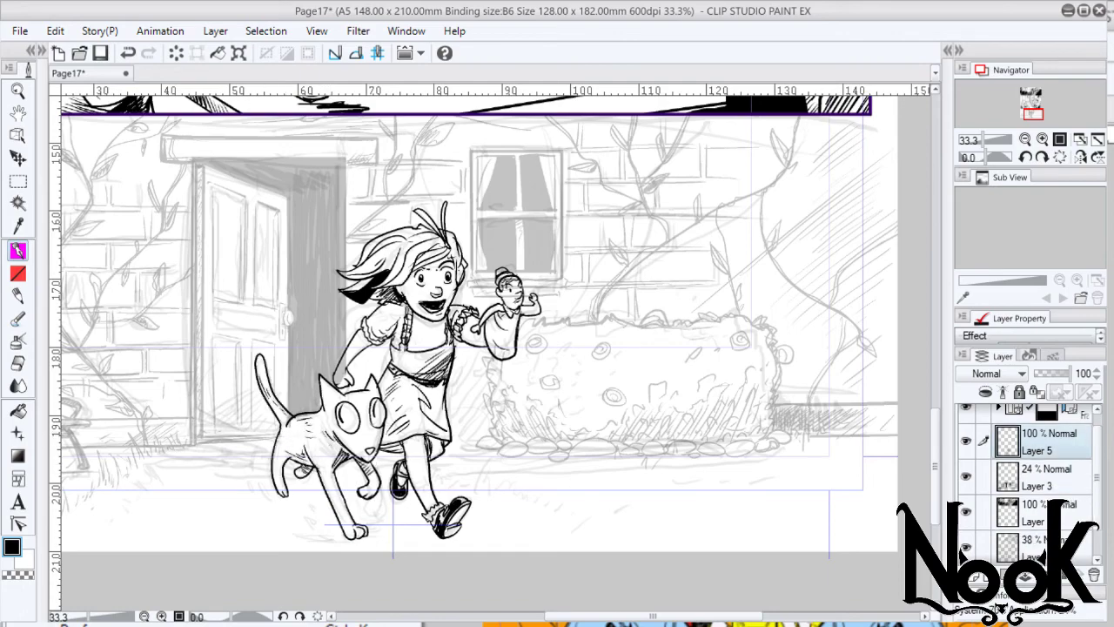
- Clear the background linework behind the girl and cat, and restore Layer 3 to 100% opacity
key(w)
key(ctrl+0)
scroll(492, 487, up, 3)
- Hatch the shadow between the girl and the hedge, and ink the flat stones in front of the doorway
key(p)
drag(574, 383, 544, 439)
drag(313, 469, 378, 481)
drag(388, 462, 439, 474)
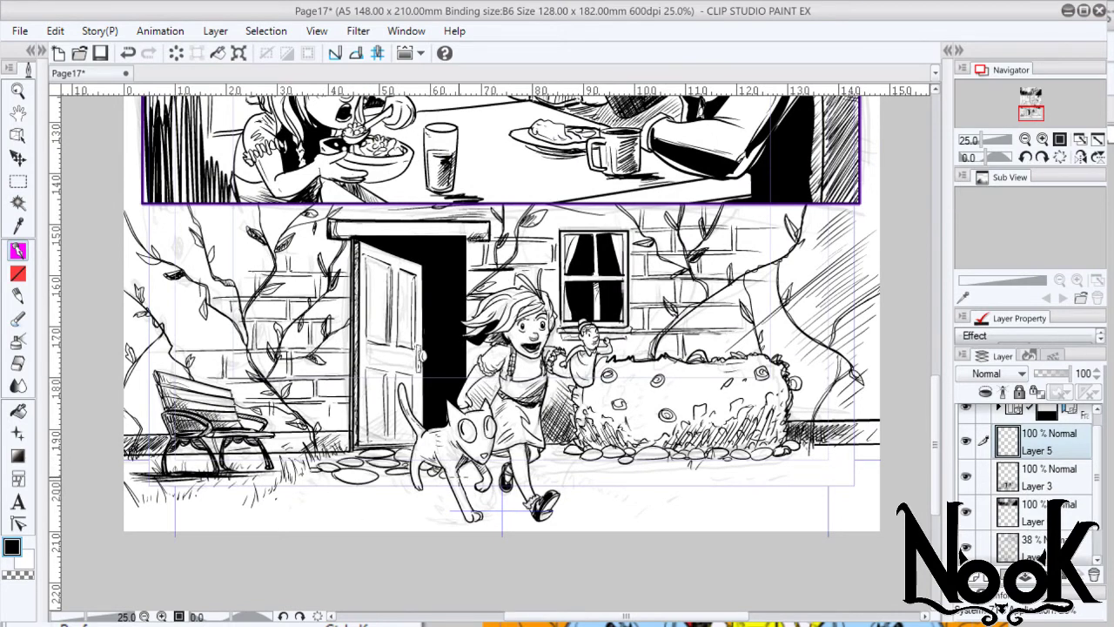
- Outline the cast shadow on the ground beneath the cat and girl and fill it solid black
mouse_move(503, 522)
mouse_down()
mouse_move(417, 500)
mouse_move(444, 525)
mouse_up()
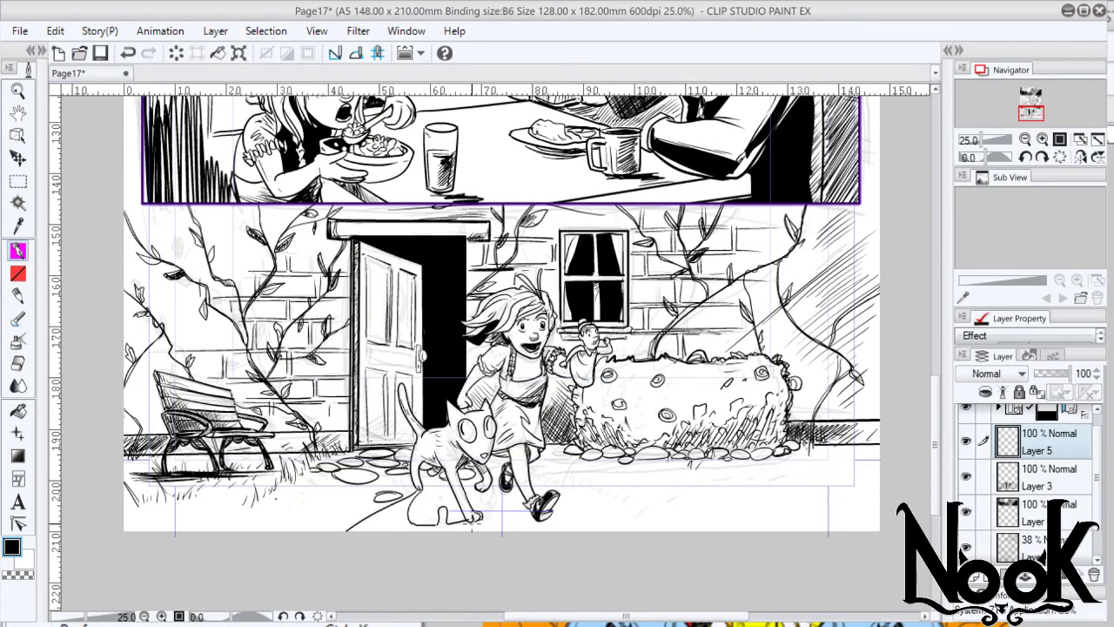
key(g)
drag(522, 500, 348, 526)
- Merge the figures' Layer 5 down into Layer 3 and save the page
key(ctrl+e)
key(p)
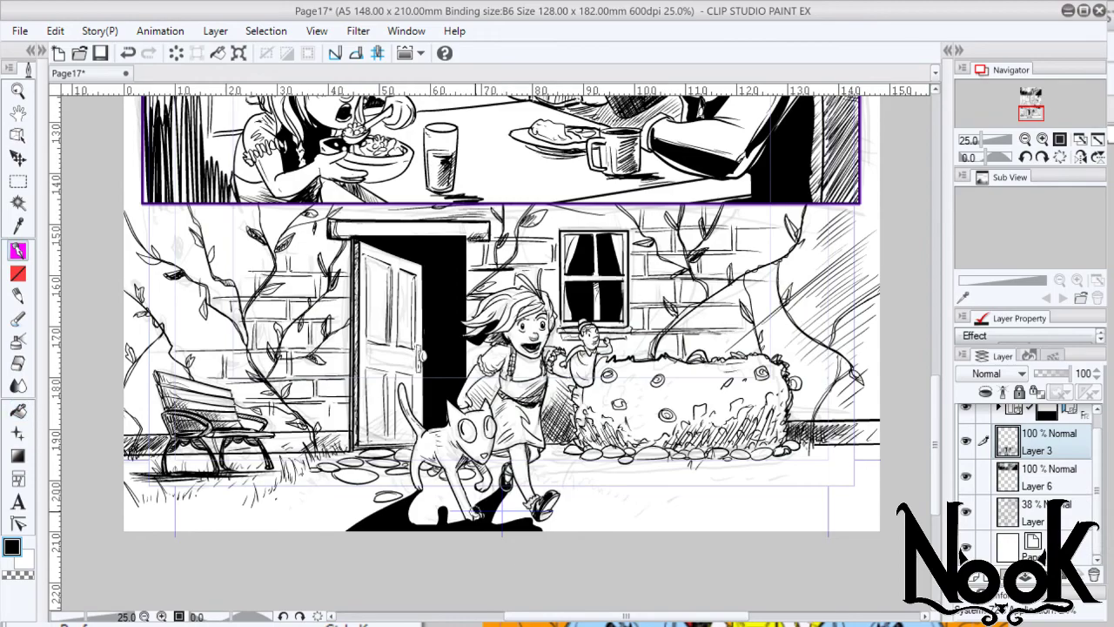
scroll(503, 487, down, 3)
key(ctrl+s)
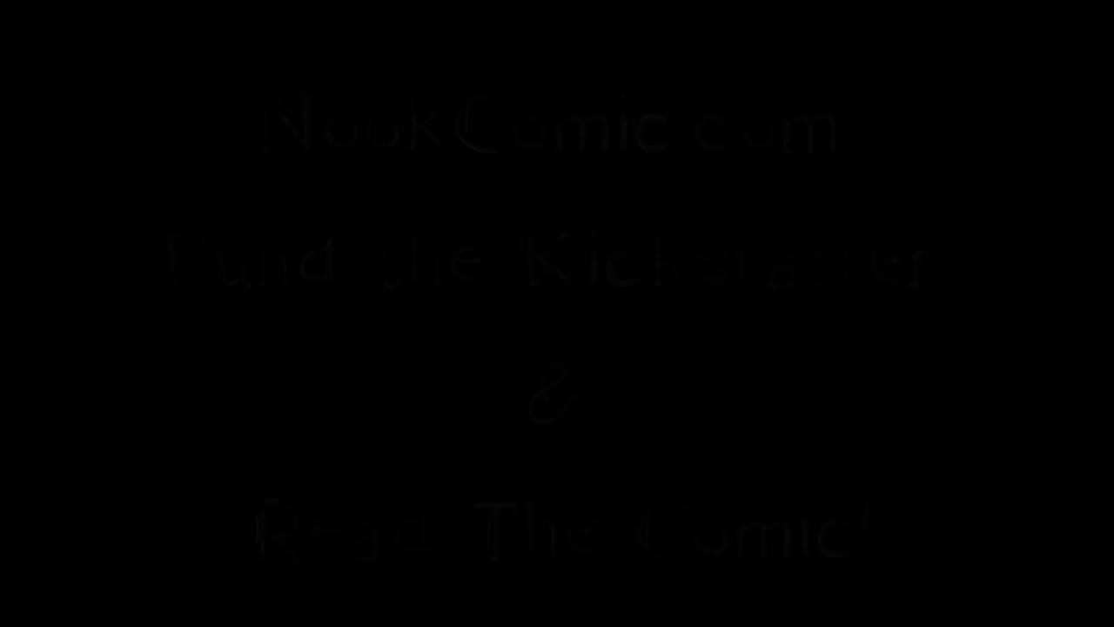